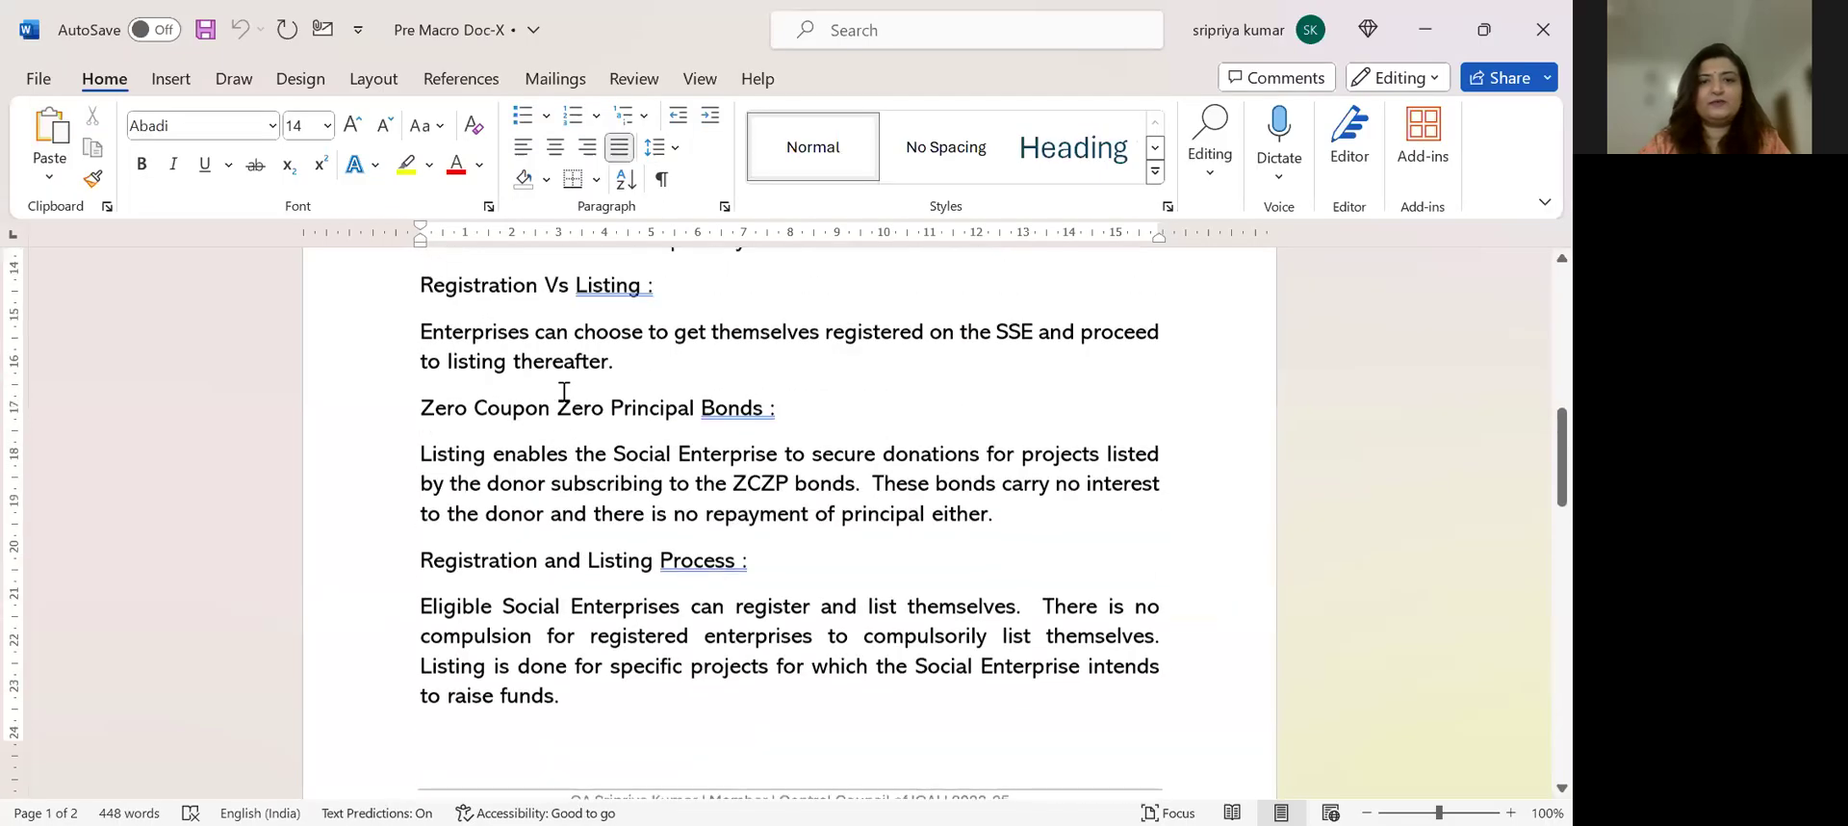
Delete the empty line above the Forms of Social Enterprises heading
scroll(562, 389, "up", 2)
scroll(562, 390, "up", 4)
Compare fonts of the Social Stock Exchange (SSE) line and Forms heading, then go to PowerPoint
scroll(562, 390, "up", 1)
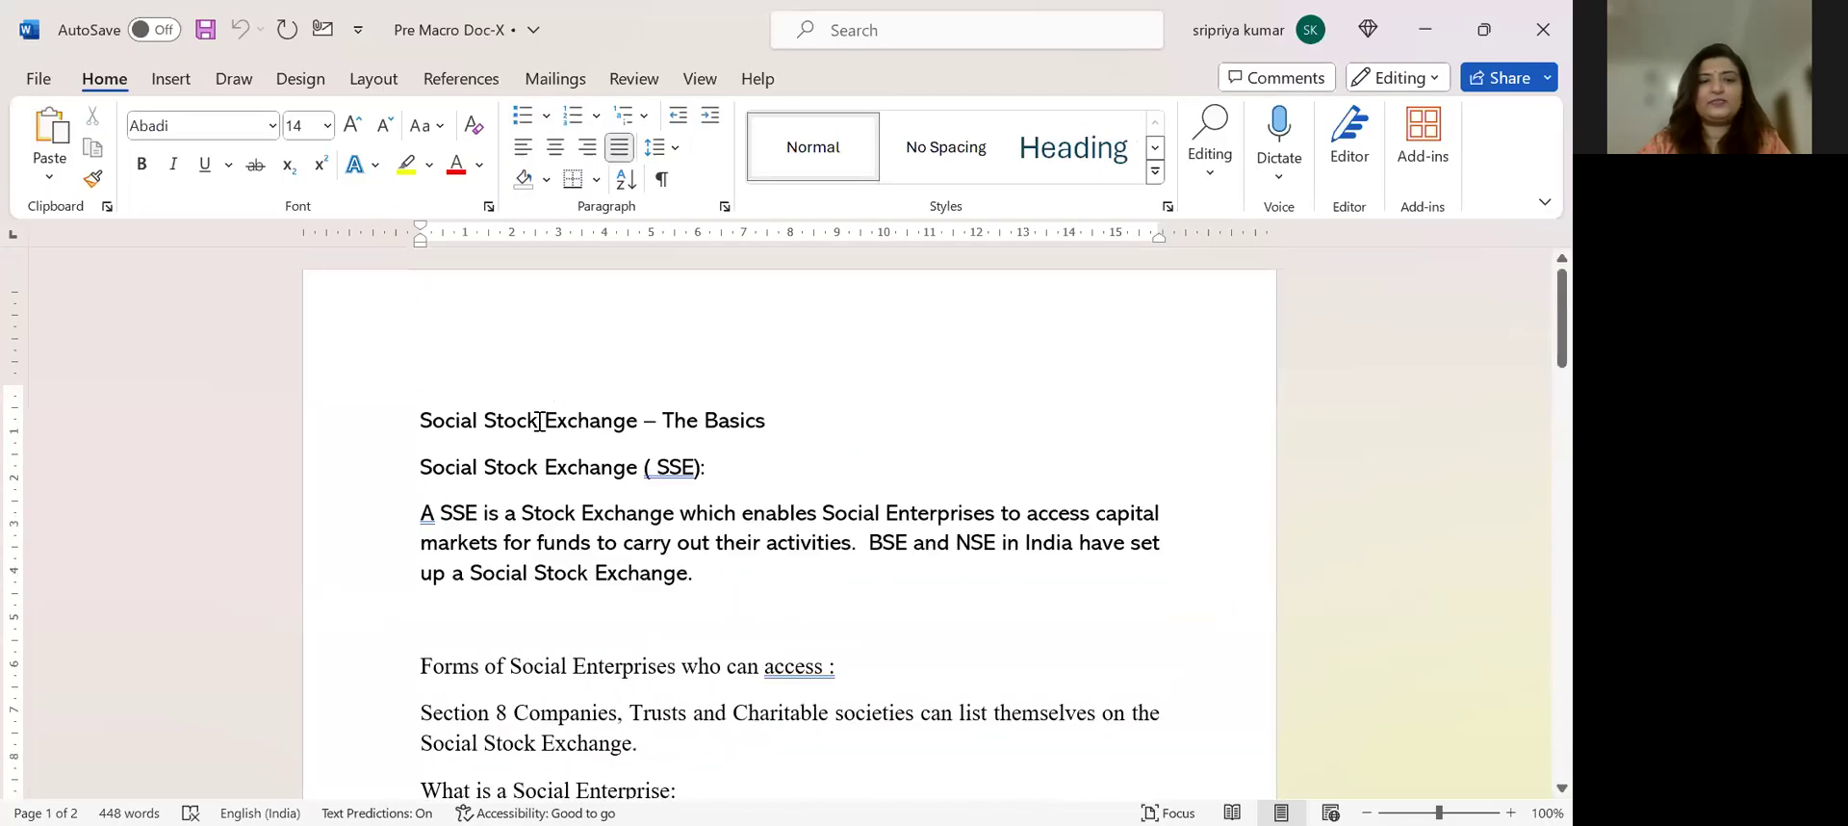
scroll(532, 424, "down", 2)
left_click(532, 424)
key("Delete")
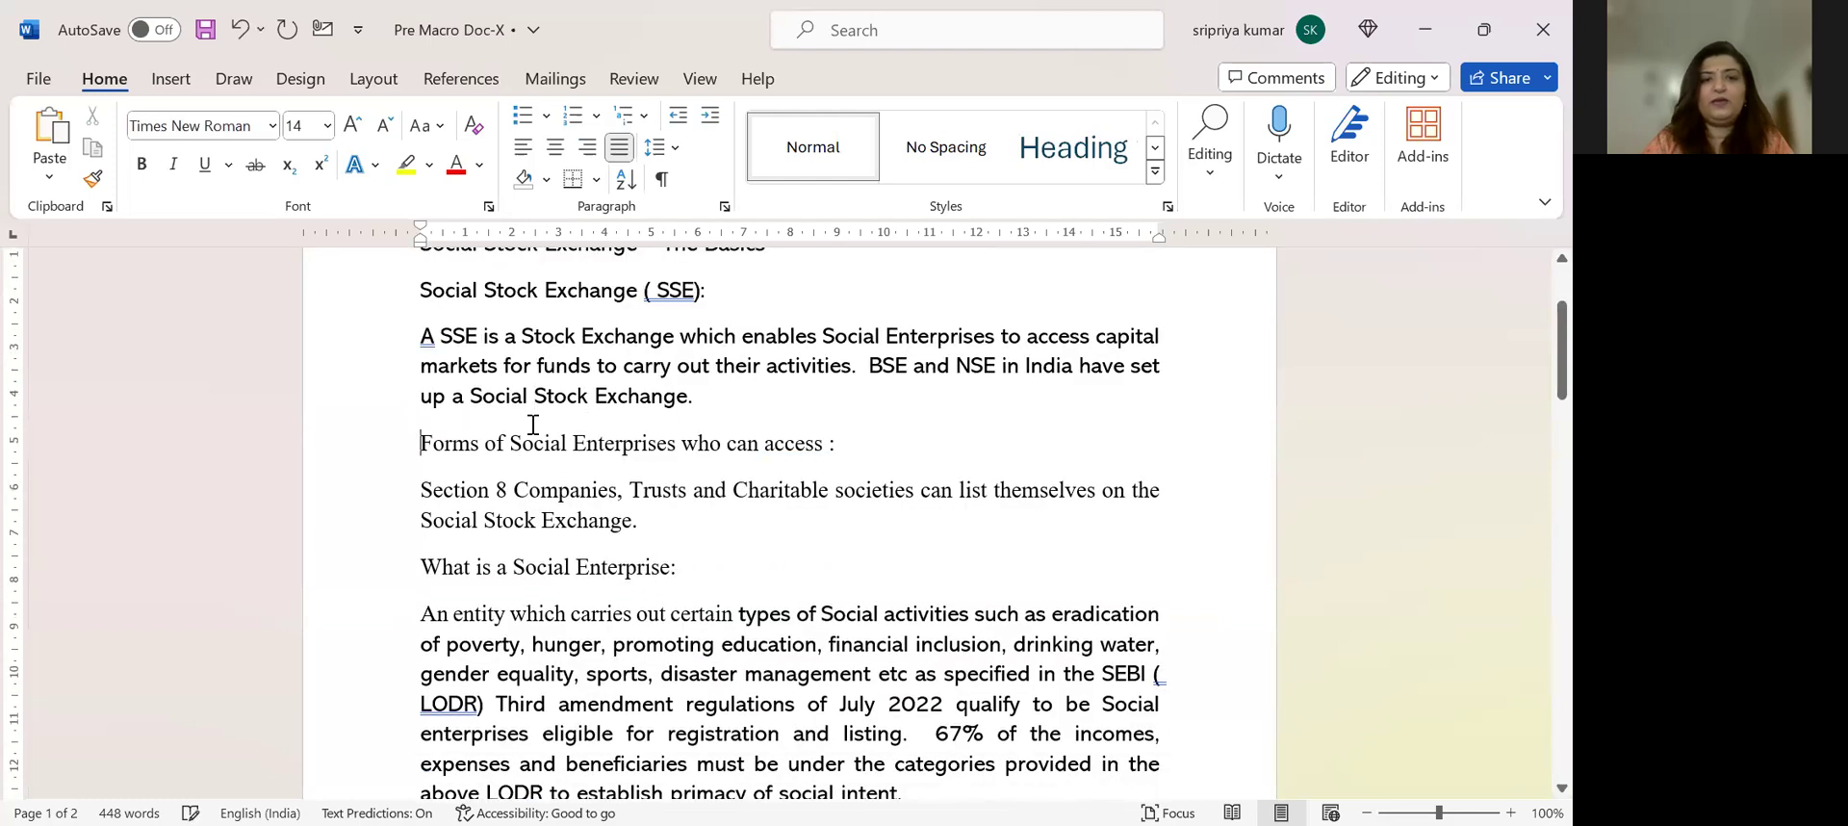
scroll(532, 424, "down", 1)
scroll(532, 424, "up", 1)
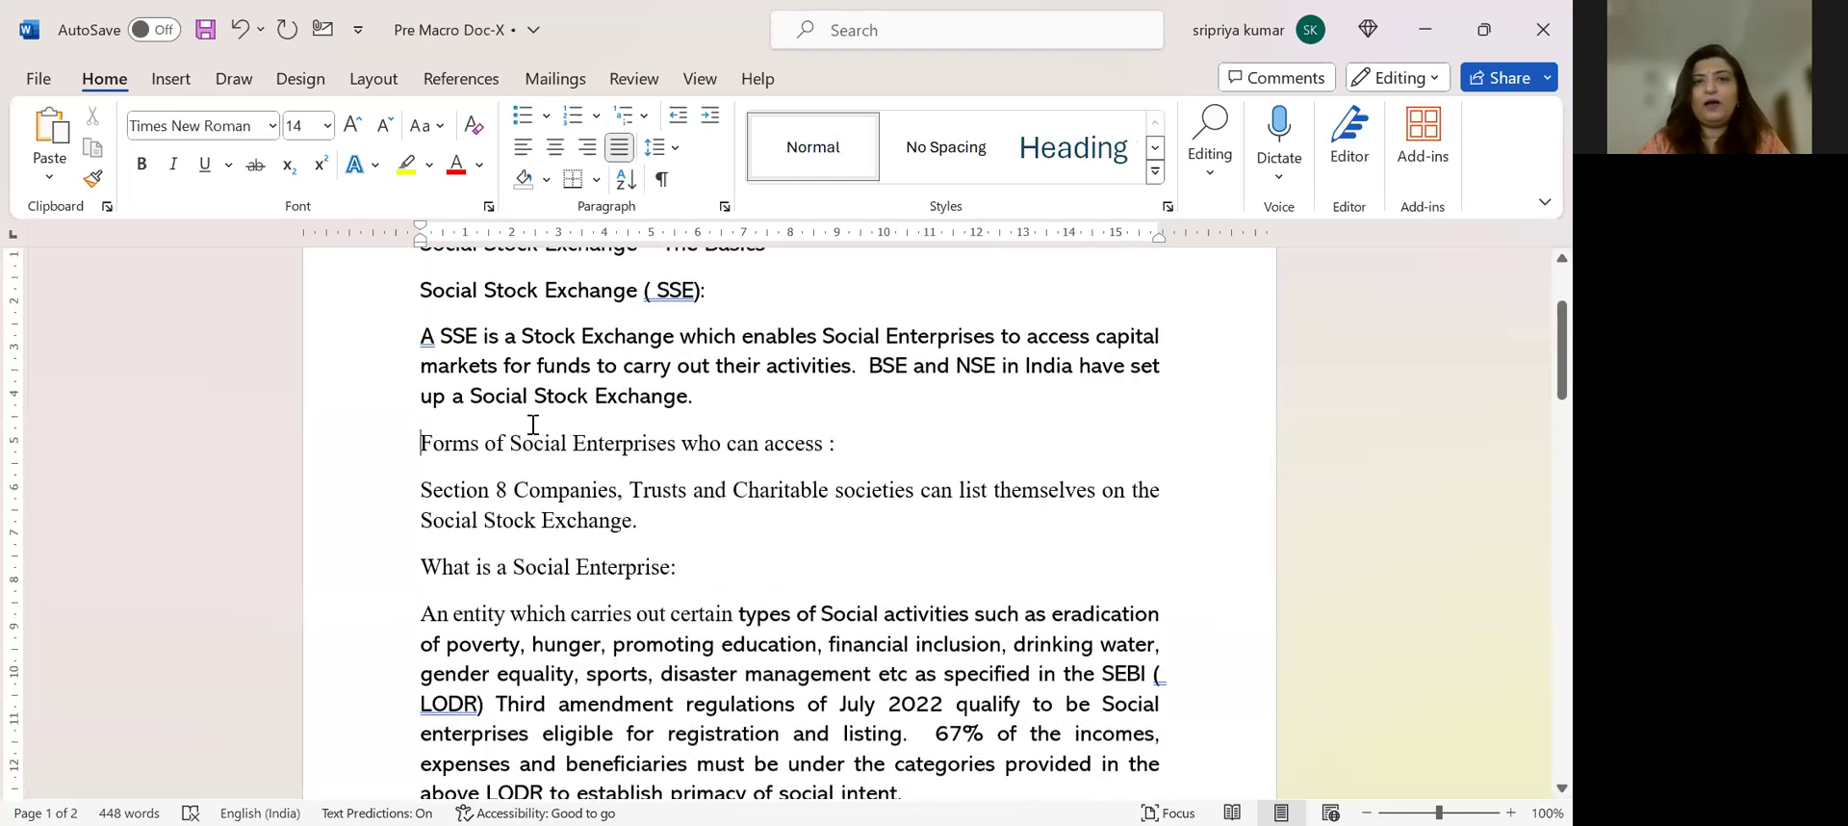
scroll(532, 424, "up", 1)
scroll(532, 424, "up", 1)
scroll(532, 425, "up", 1)
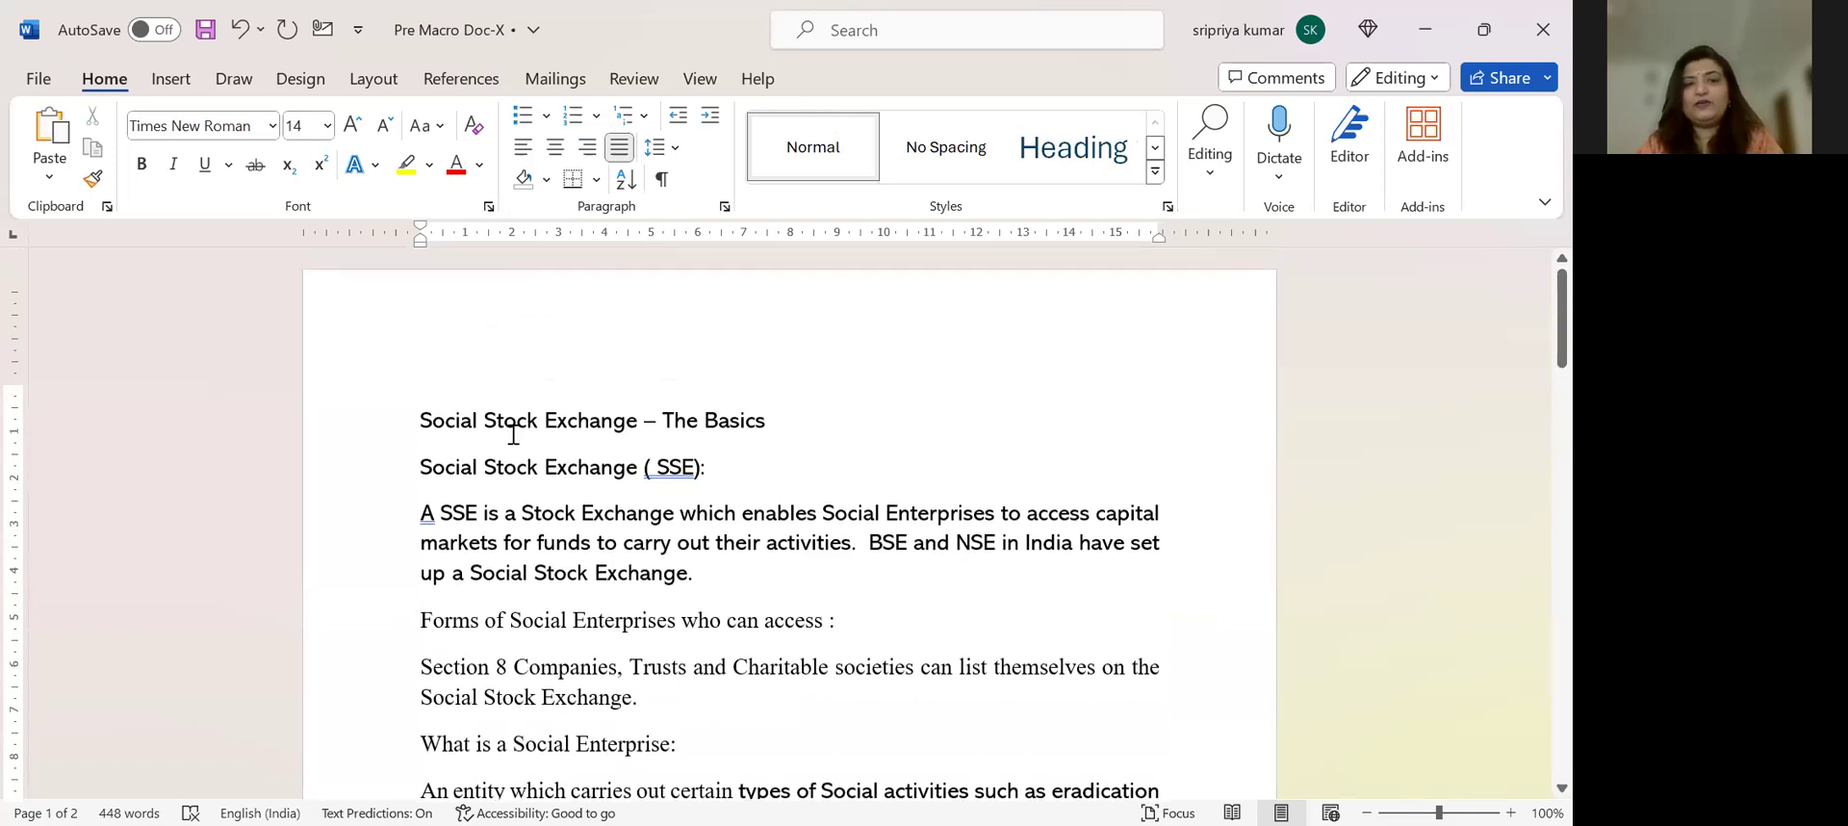
scroll(580, 469, "down", 1)
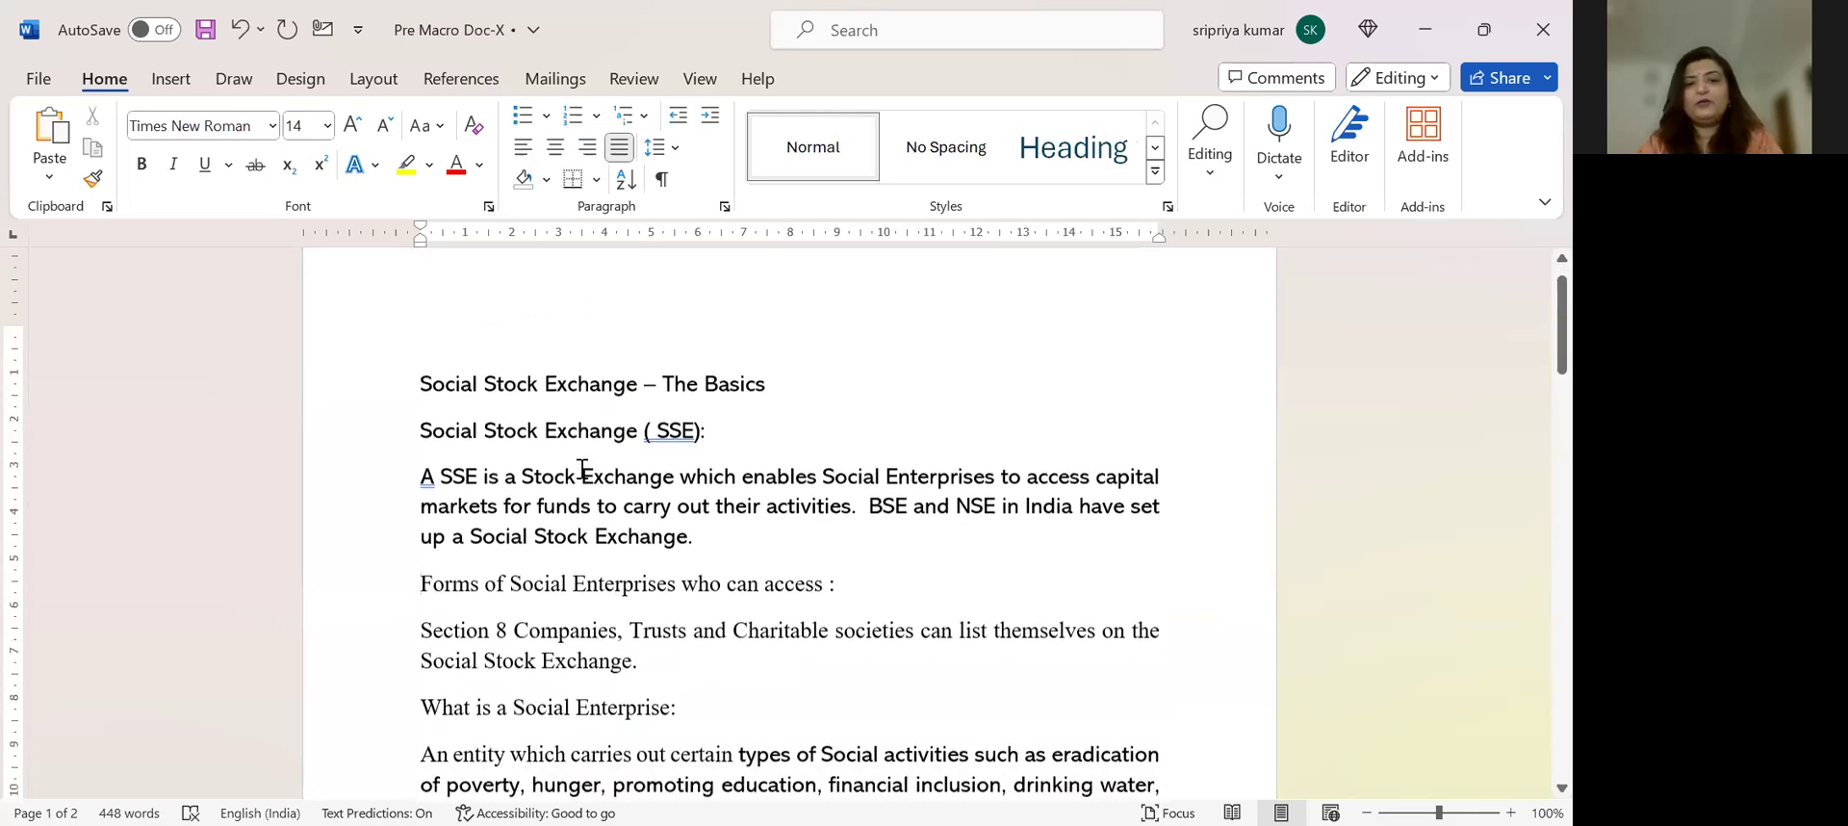
scroll(580, 468, "down", 2)
scroll(580, 468, "down", 2)
scroll(580, 469, "up", 3)
scroll(581, 469, "up", 2)
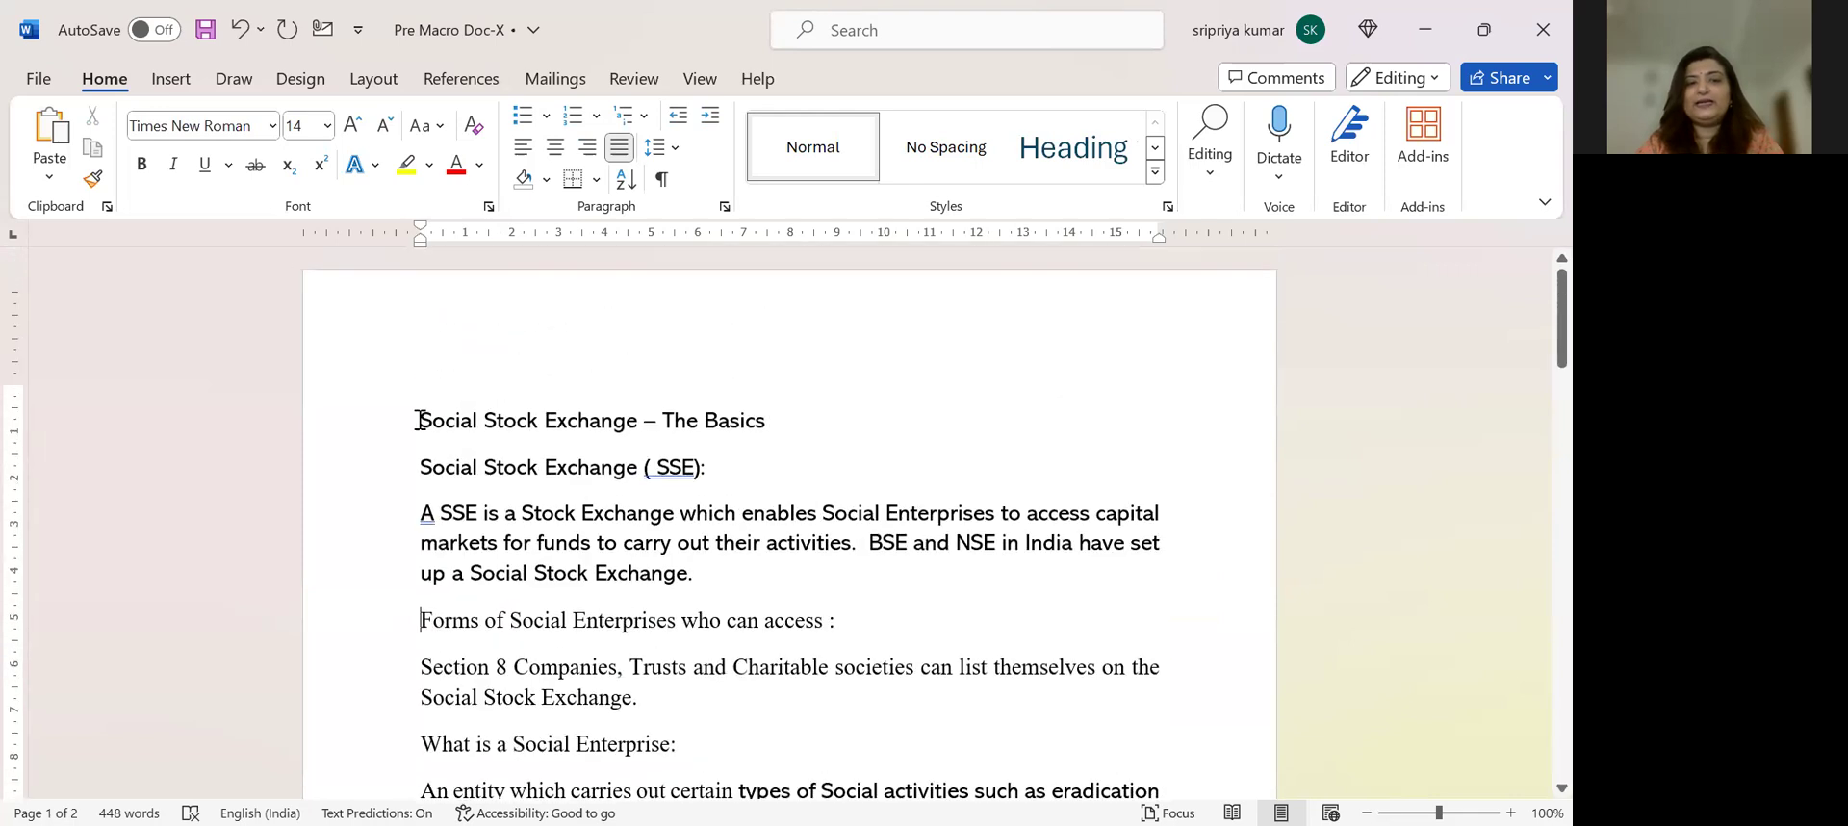
left_click_drag(421, 465, 717, 471)
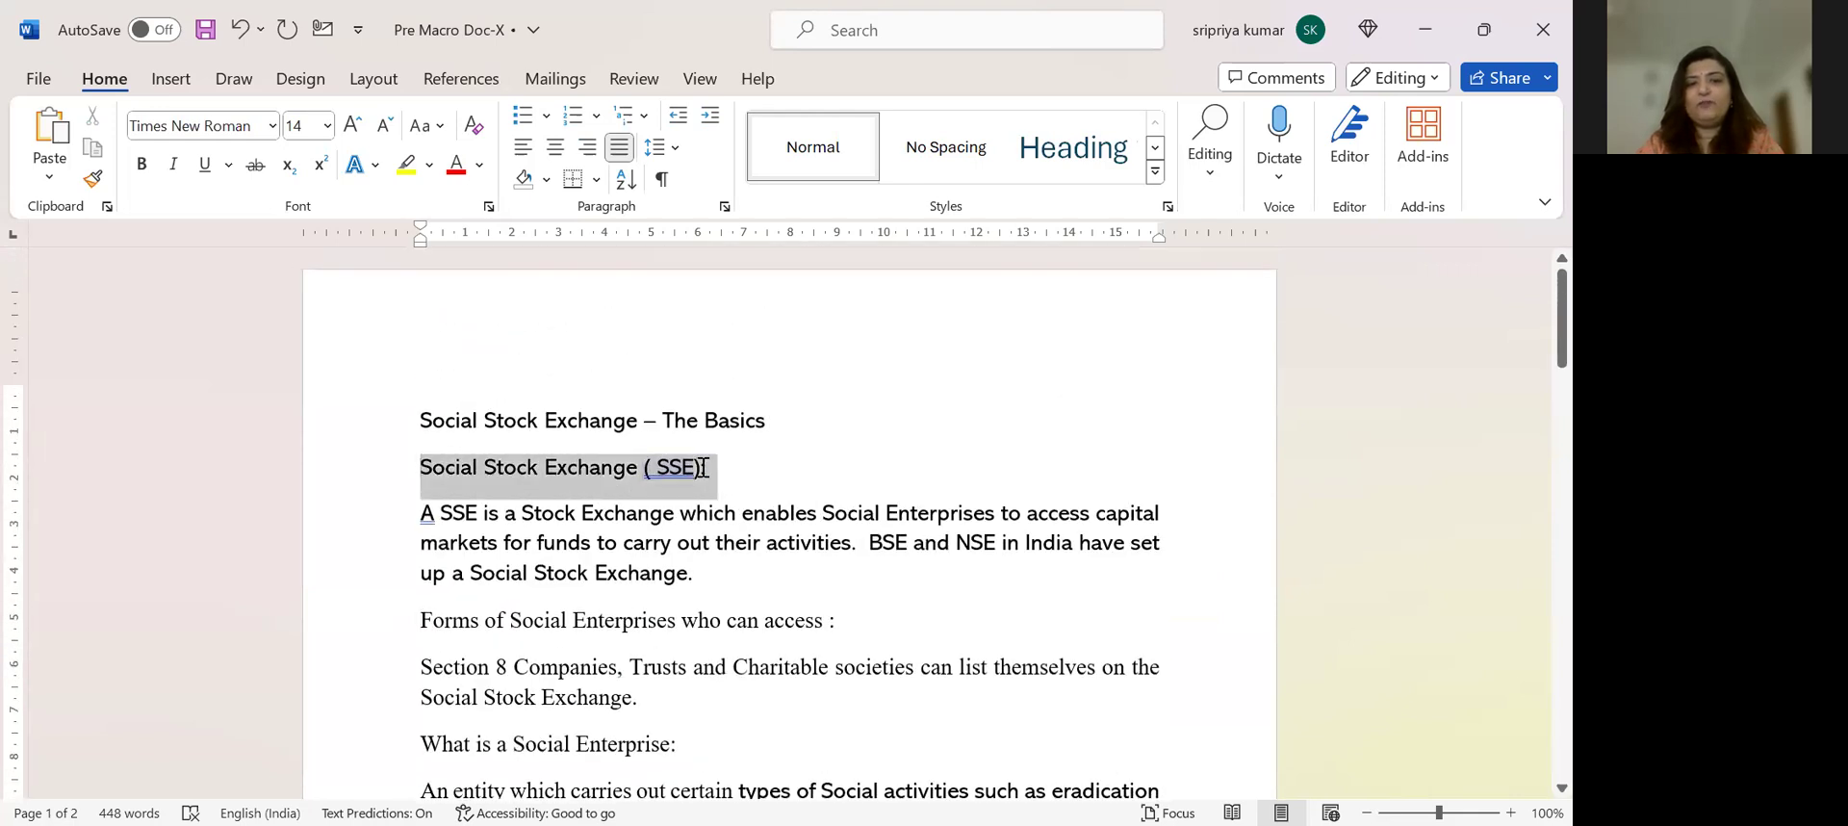
left_click_drag(866, 612, 420, 621)
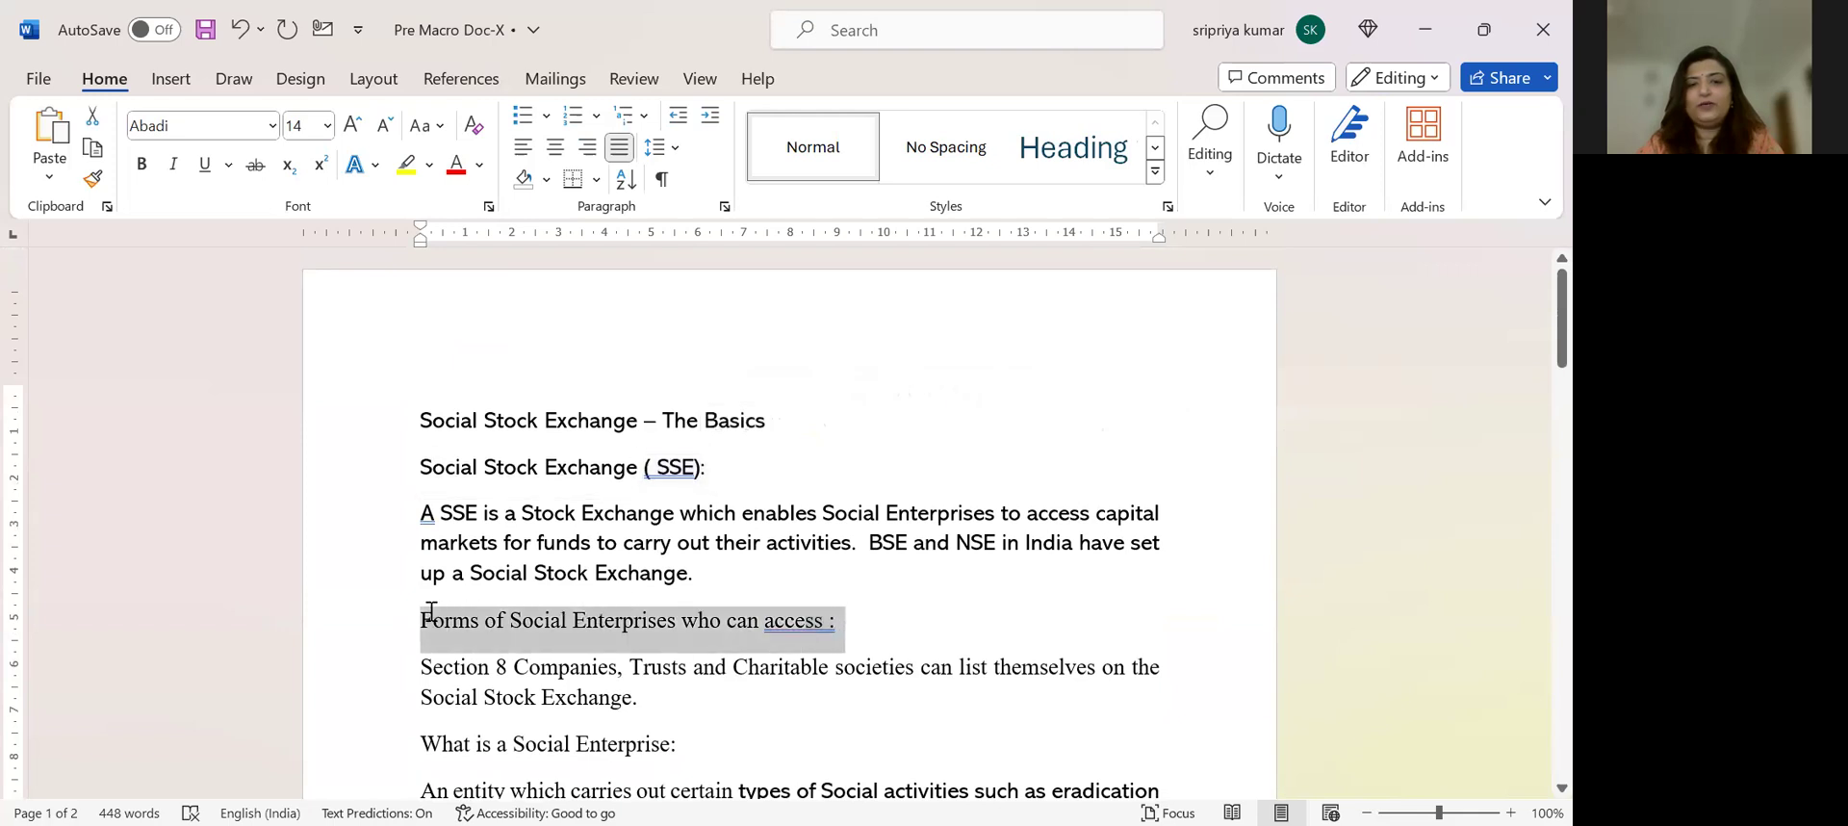
left_click(769, 461)
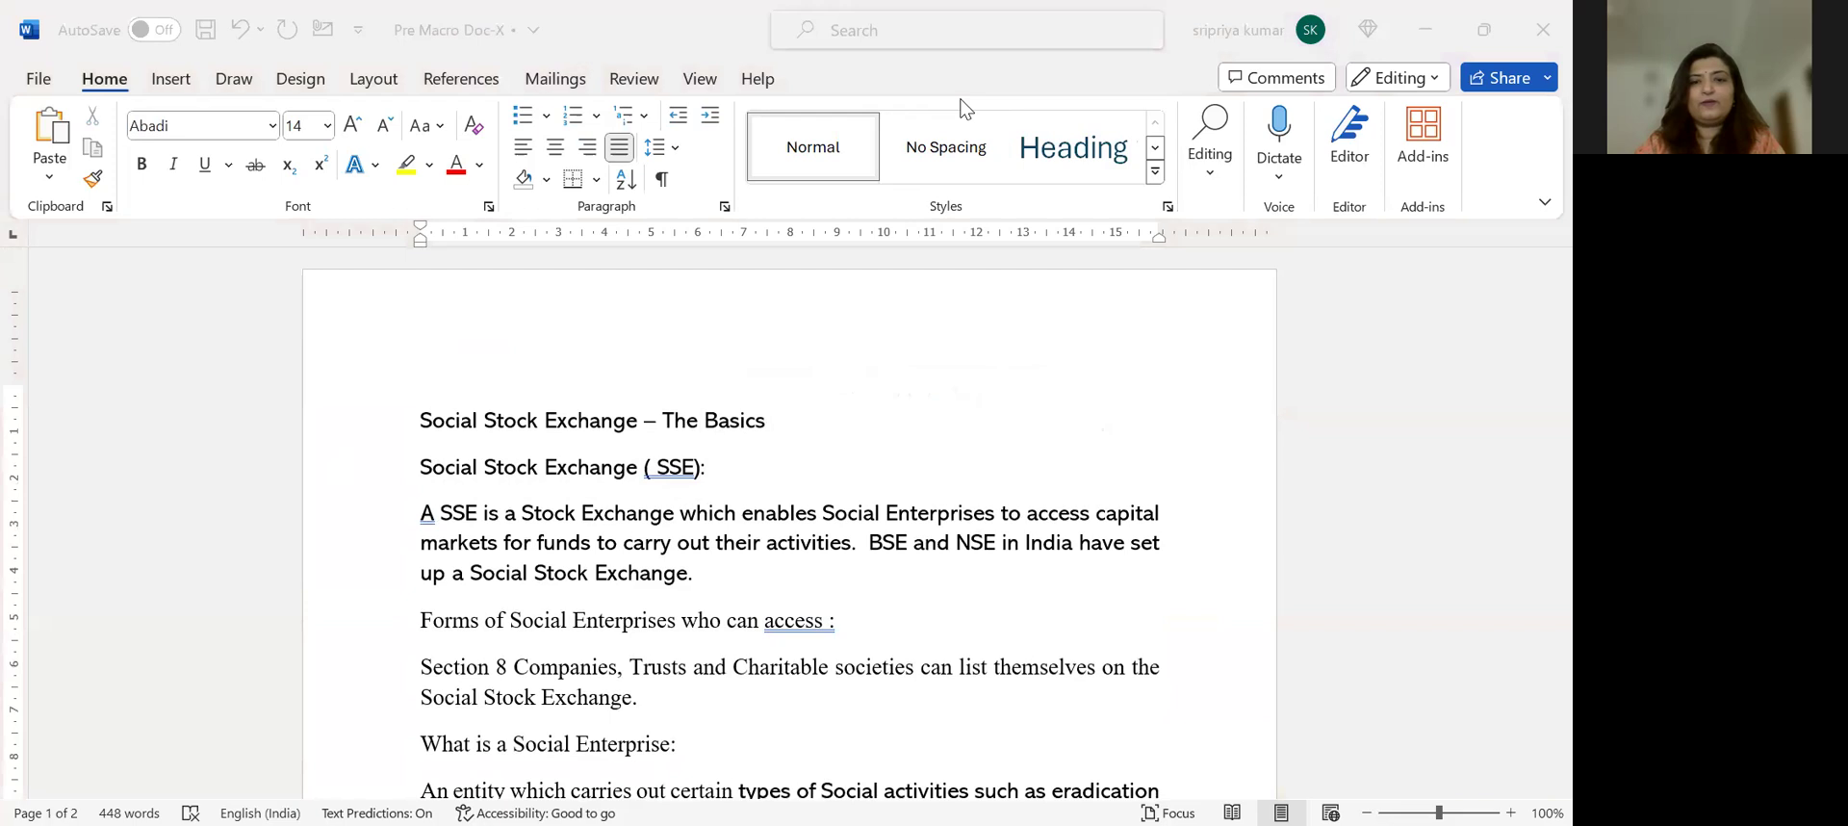
key("alt+Tab")
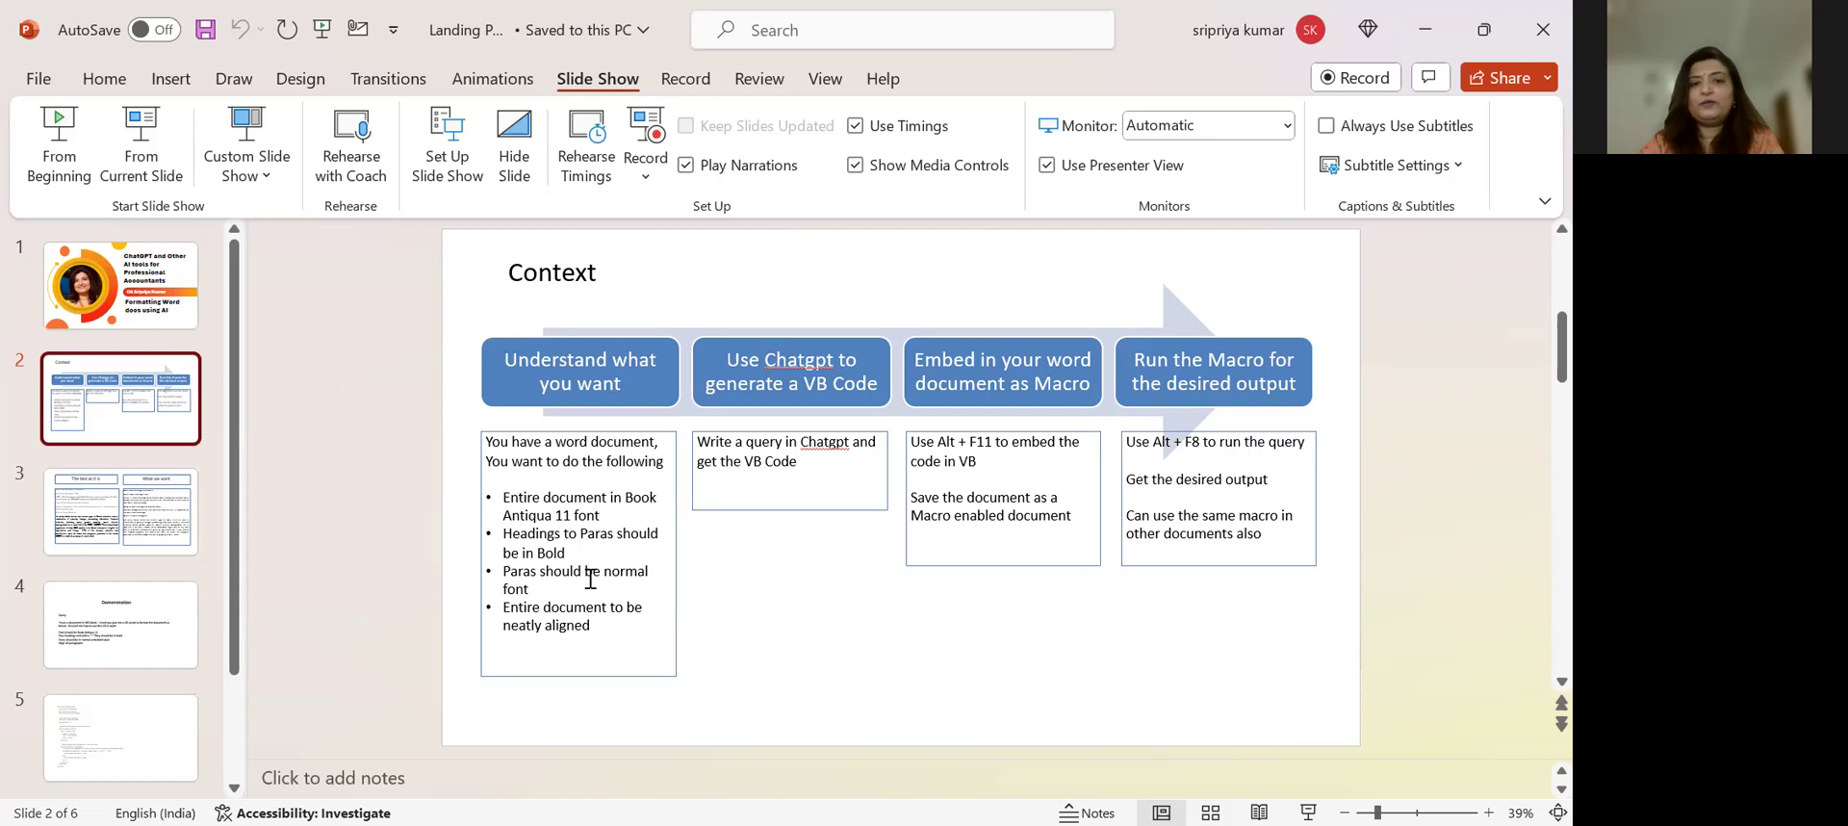
Highlight the Context slide's four formatting requirements and the Alt + F11 note, then go to slide 3
left_click(590, 577)
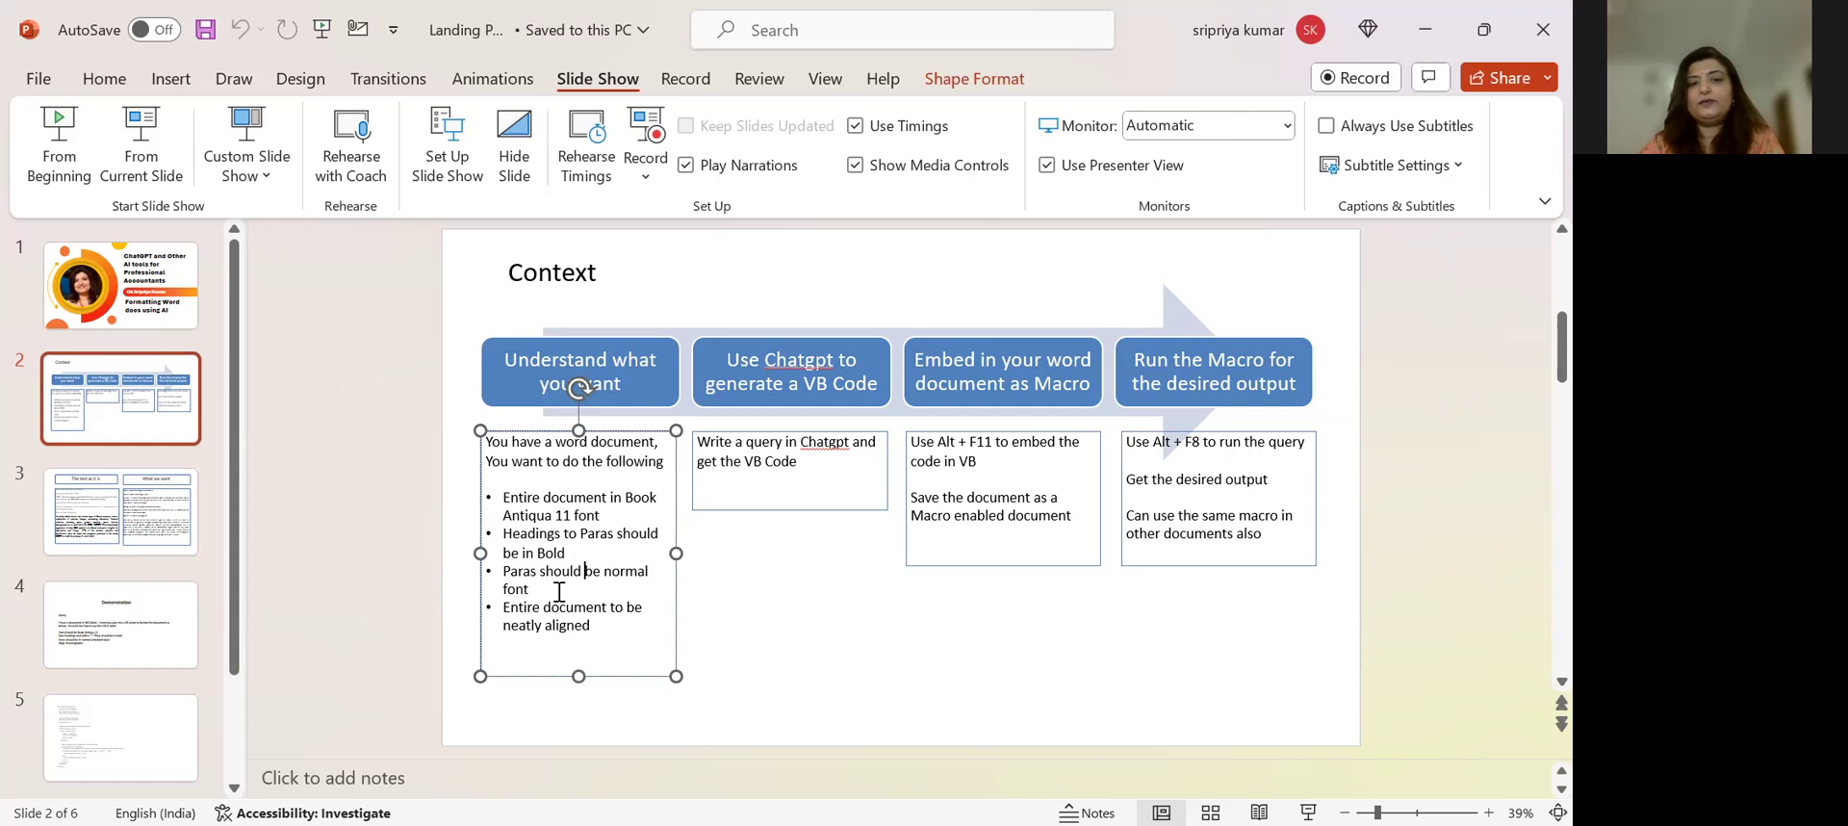
left_click(608, 625)
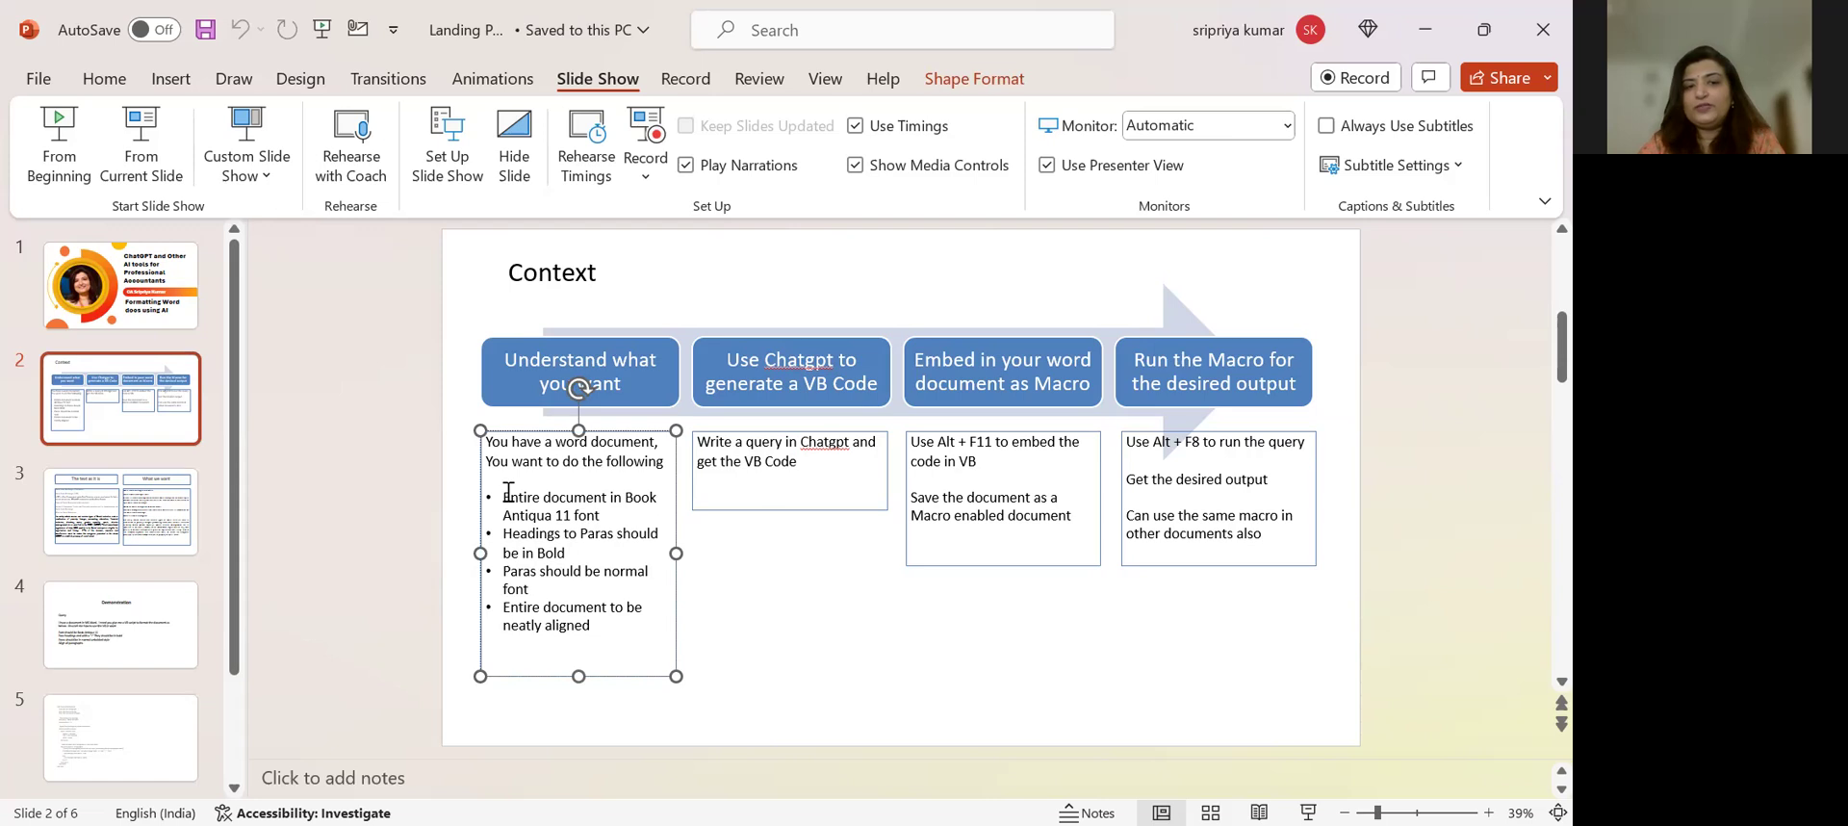
left_click_drag(504, 492, 616, 627)
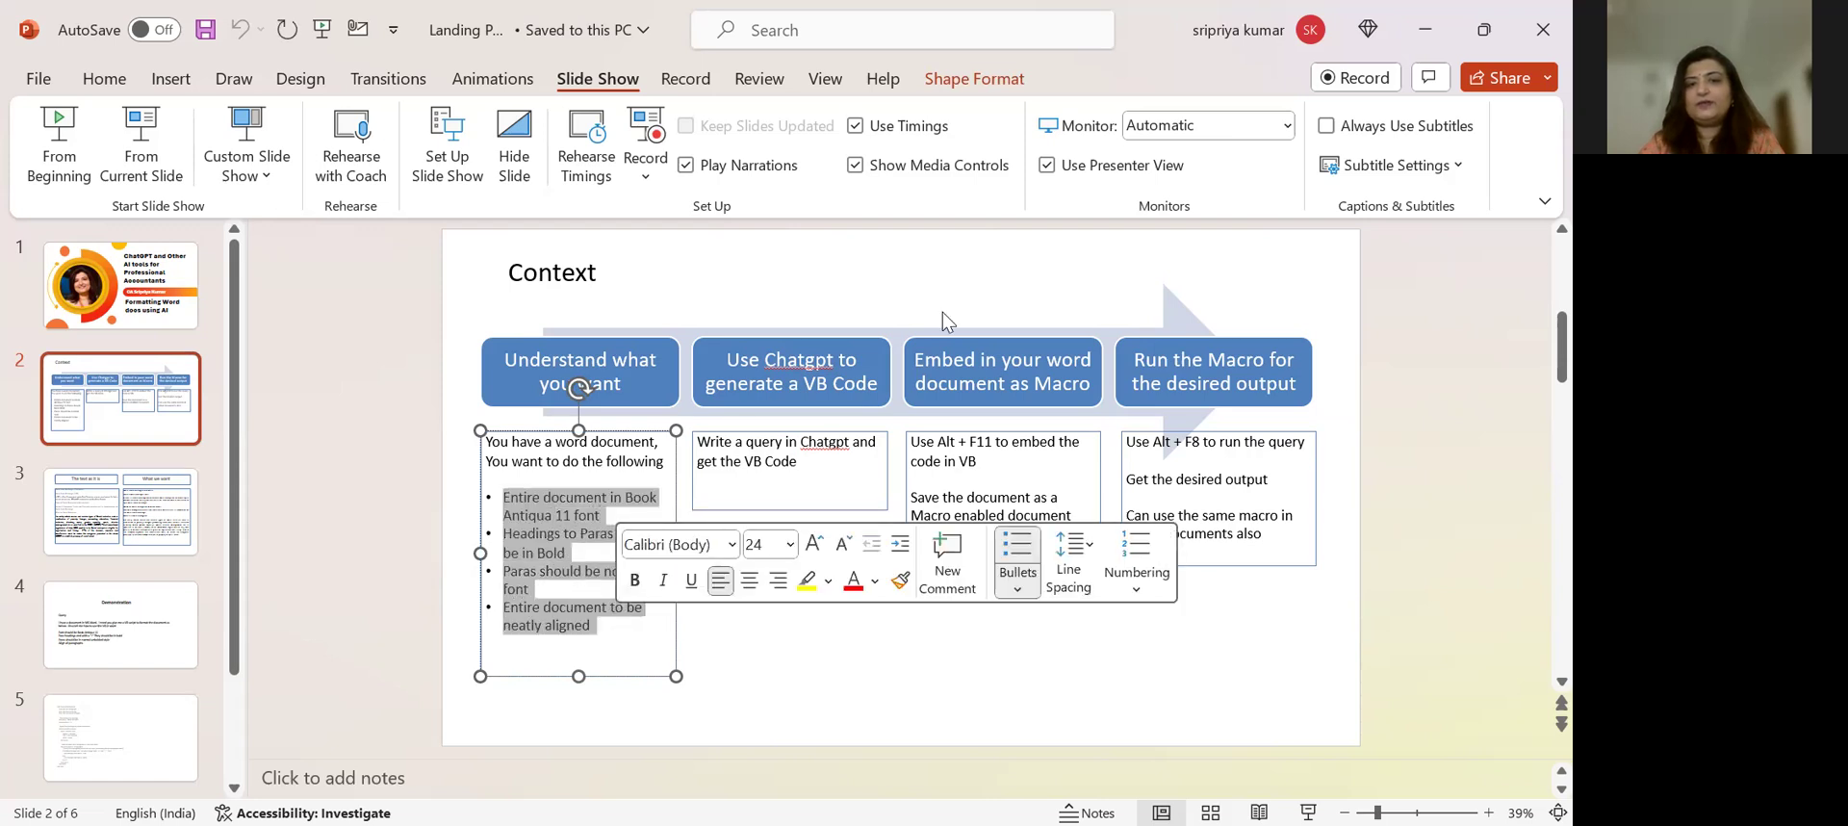
left_click(772, 465)
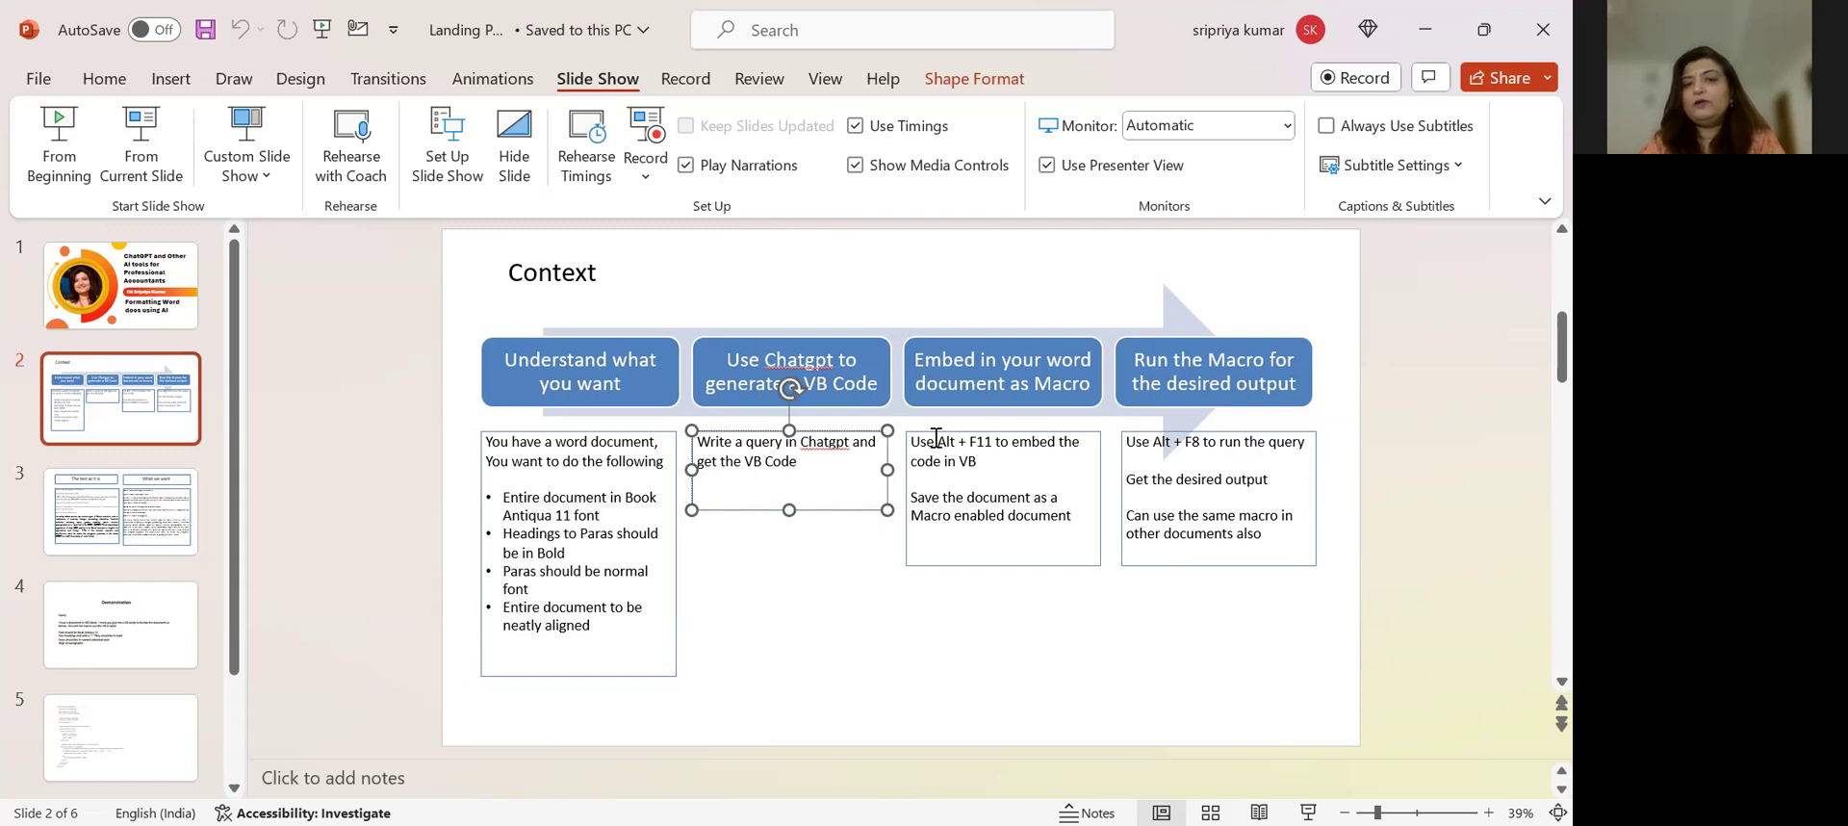
left_click_drag(938, 441, 992, 442)
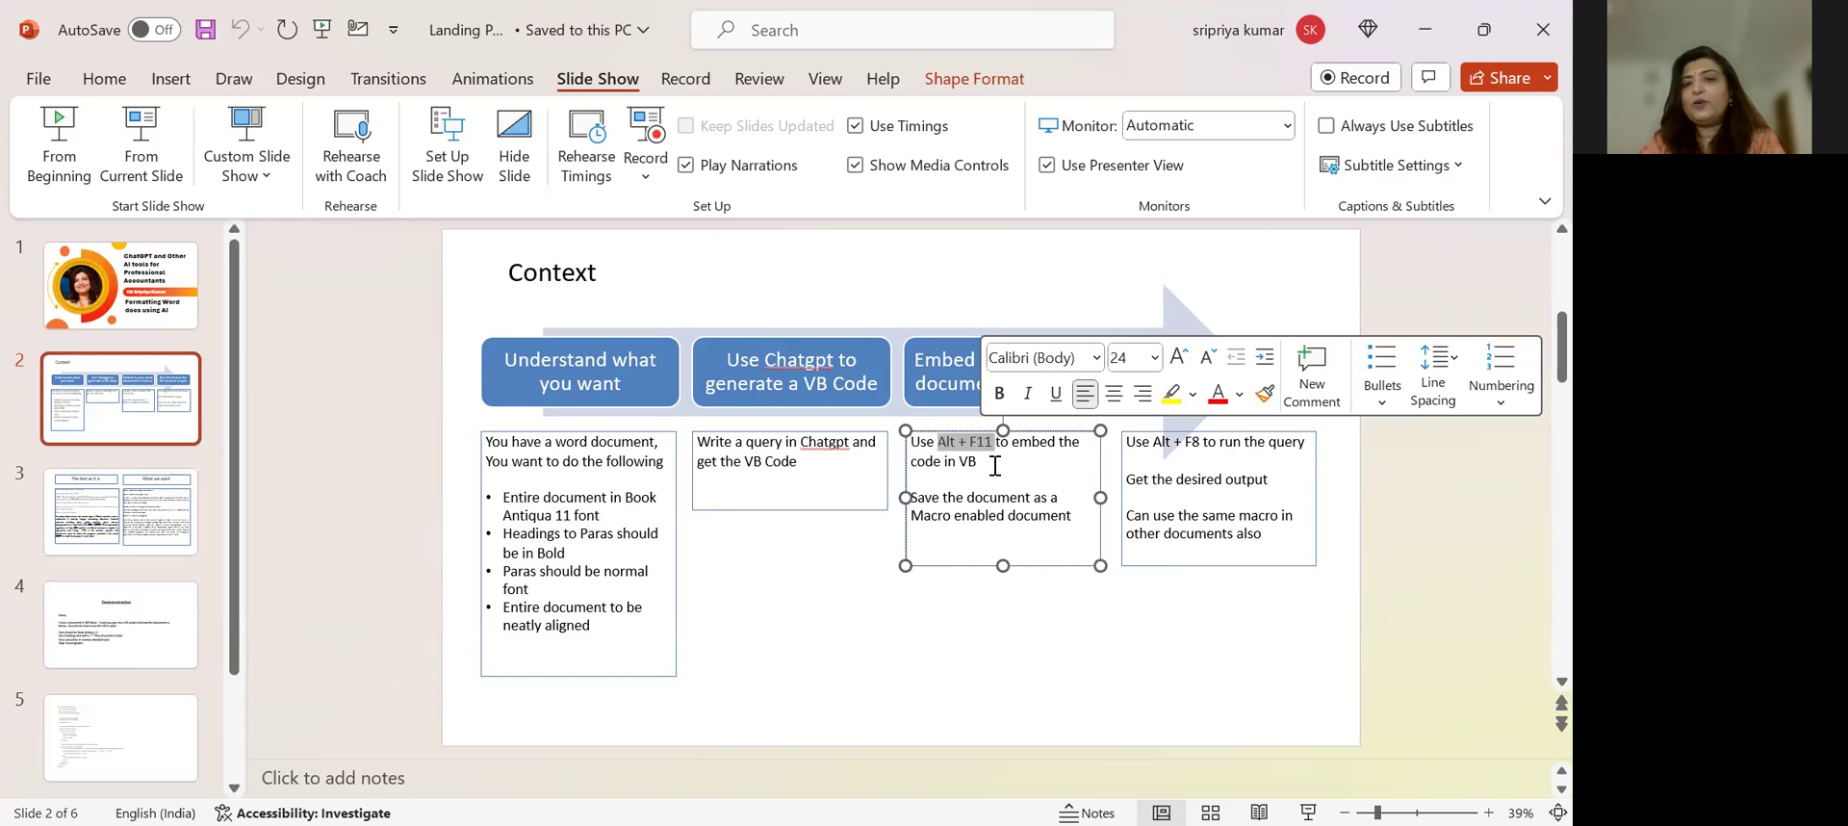
left_click(994, 466)
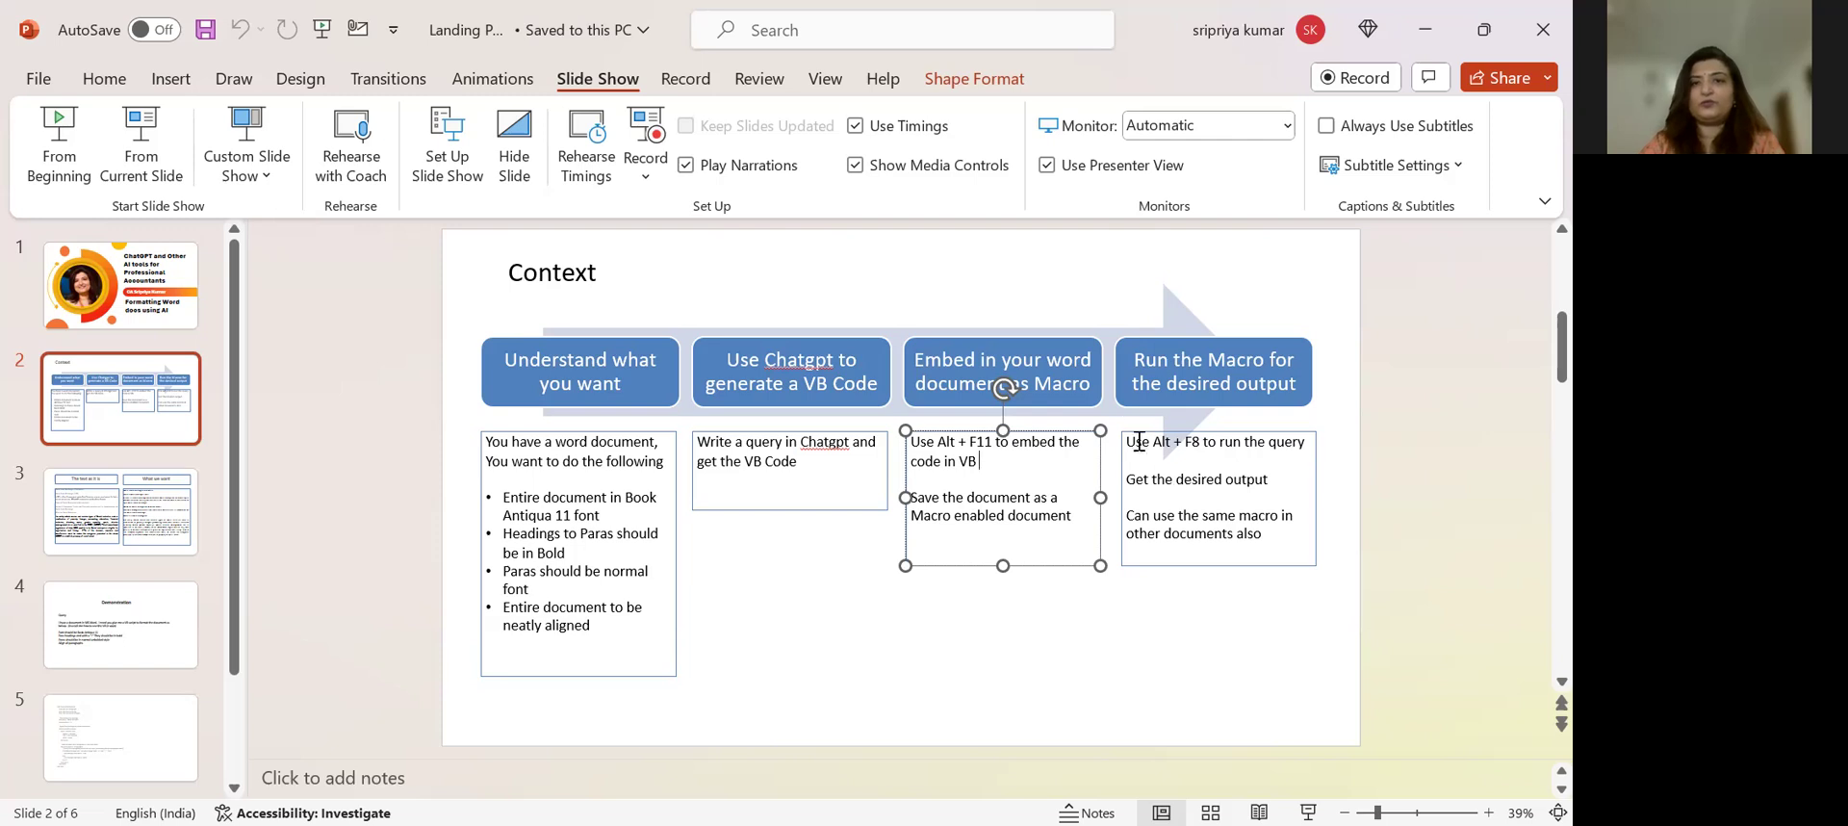
left_click(144, 508)
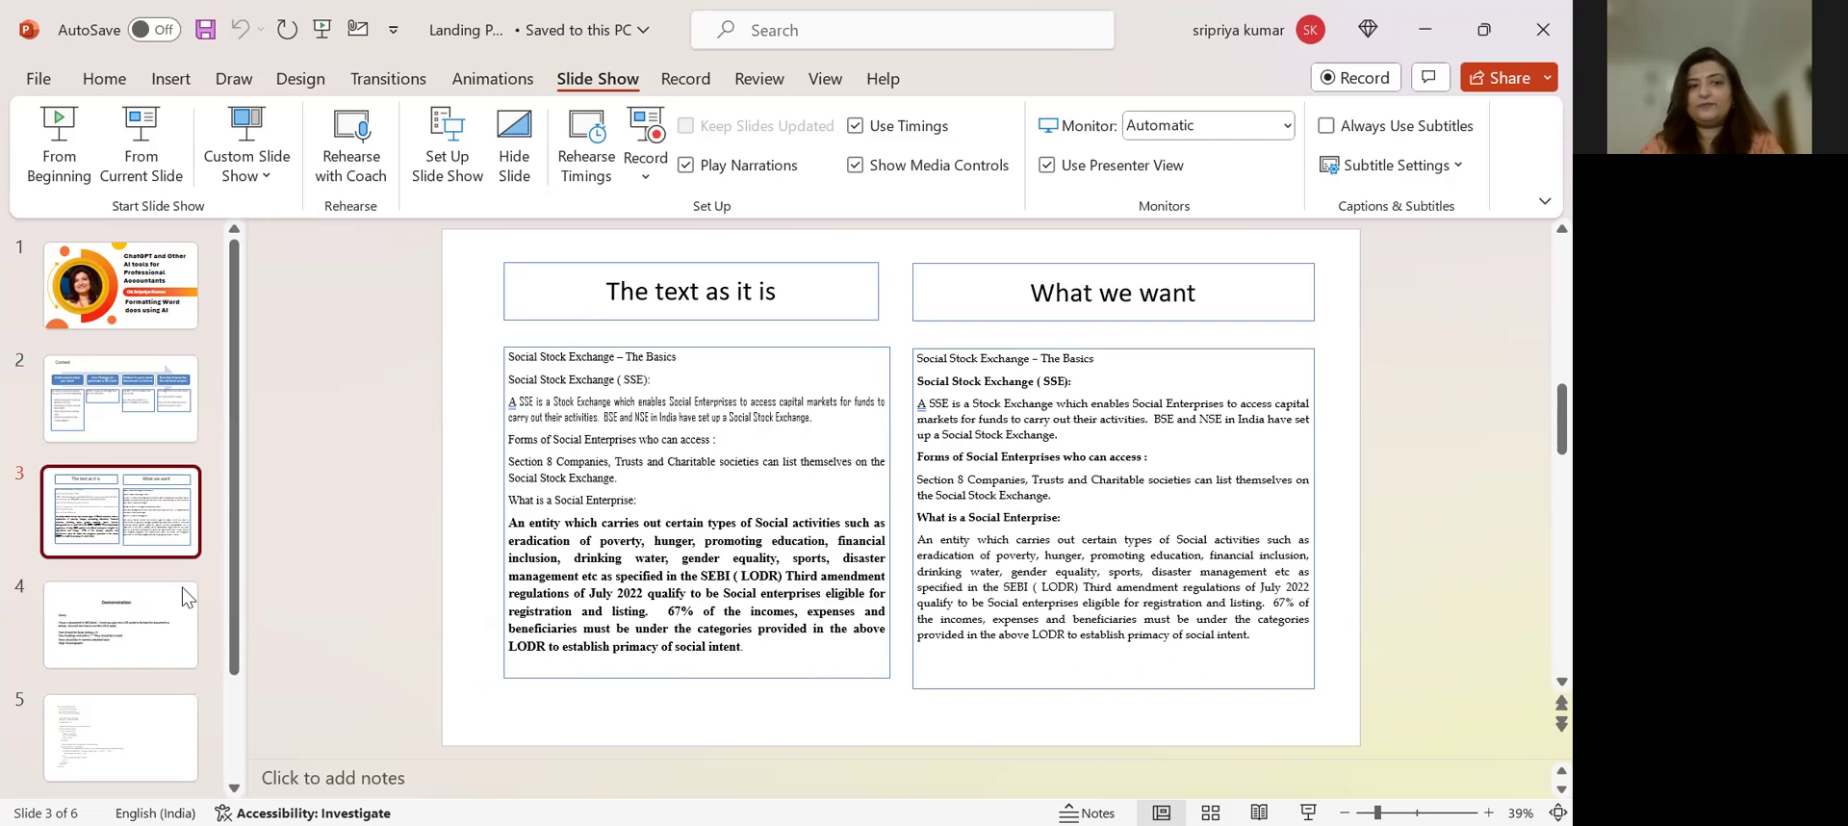
Go to the Demonstration slide and select its whole query text
left_click(129, 641)
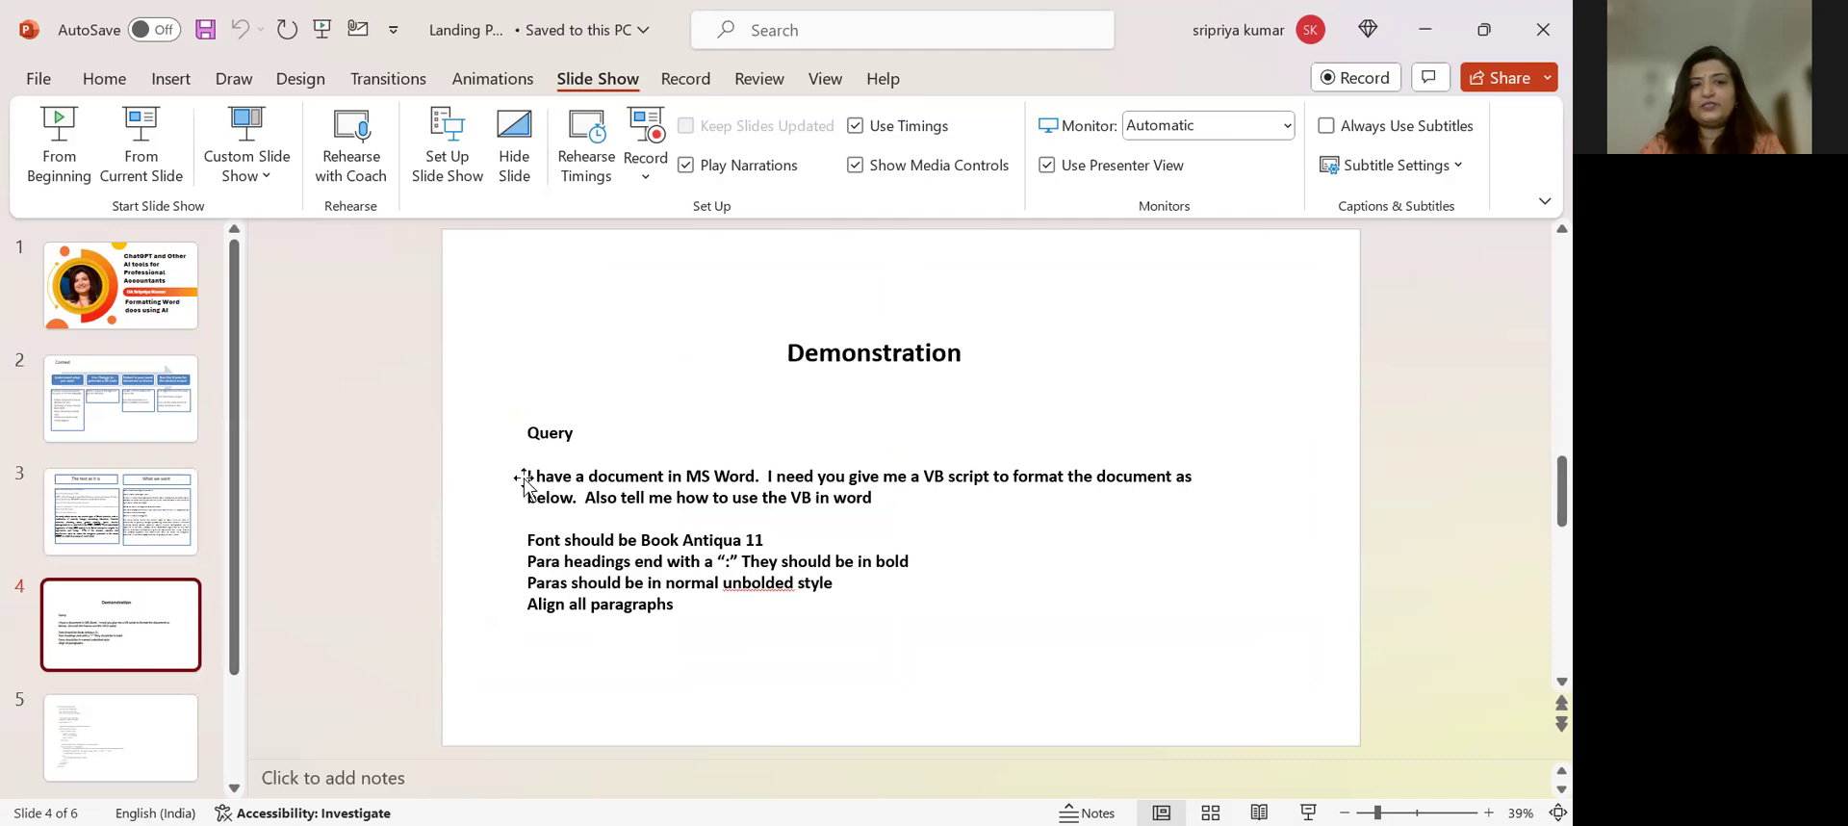
left_click_drag(532, 476, 655, 601)
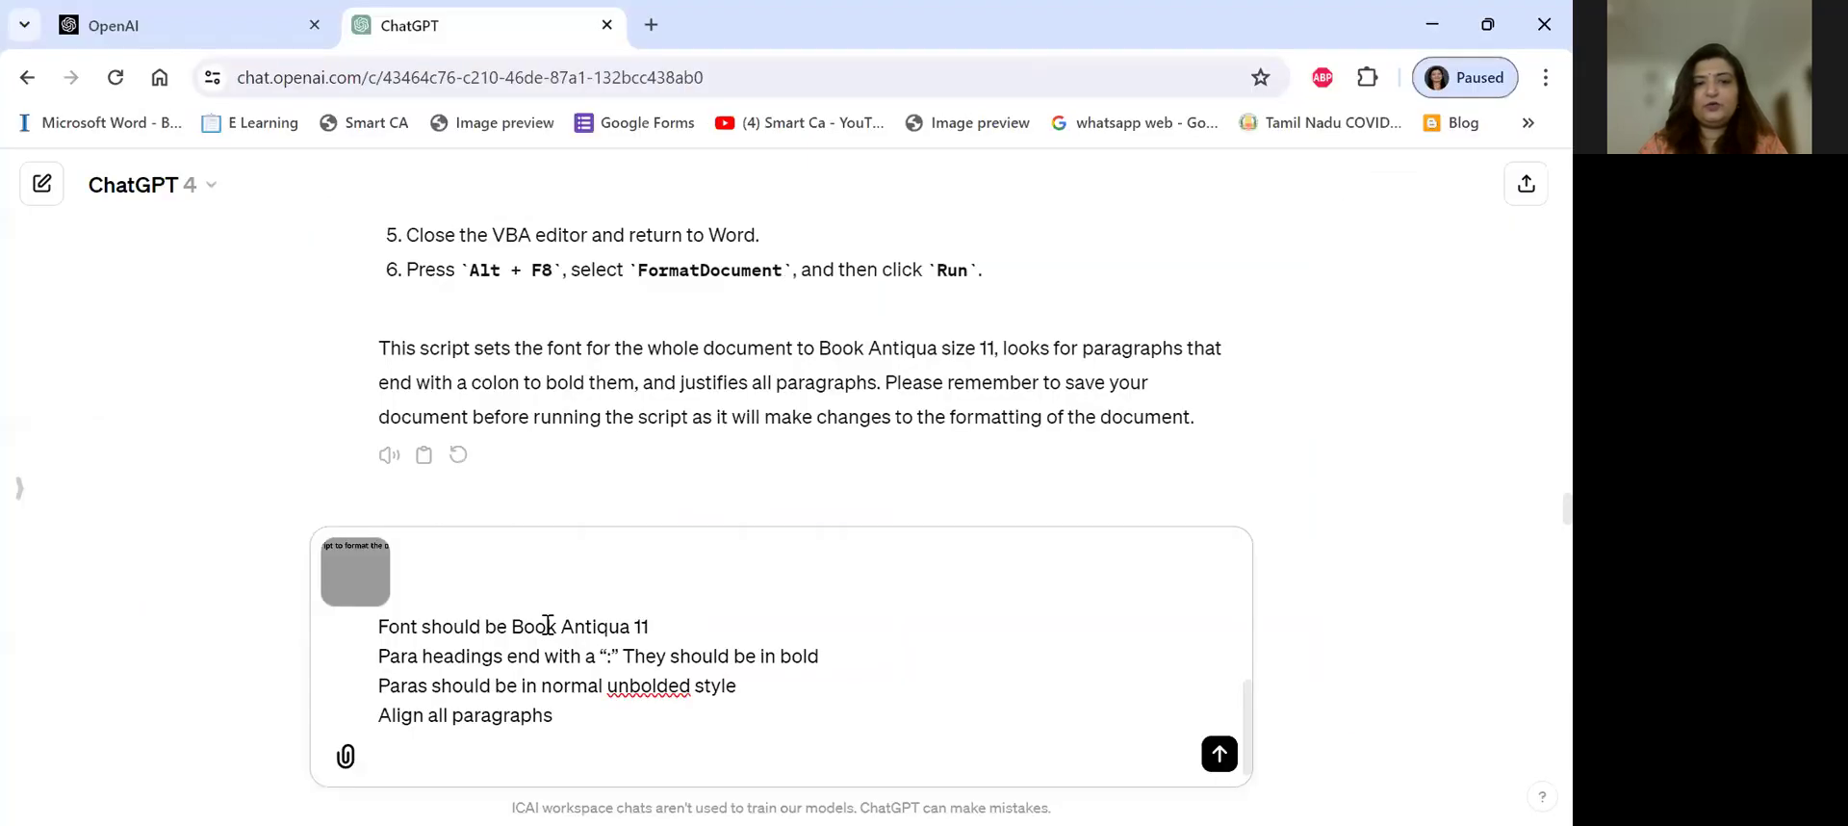
Put the formatting query into ChatGPT's message box and send it
key("shift+Return")
left_click(578, 696)
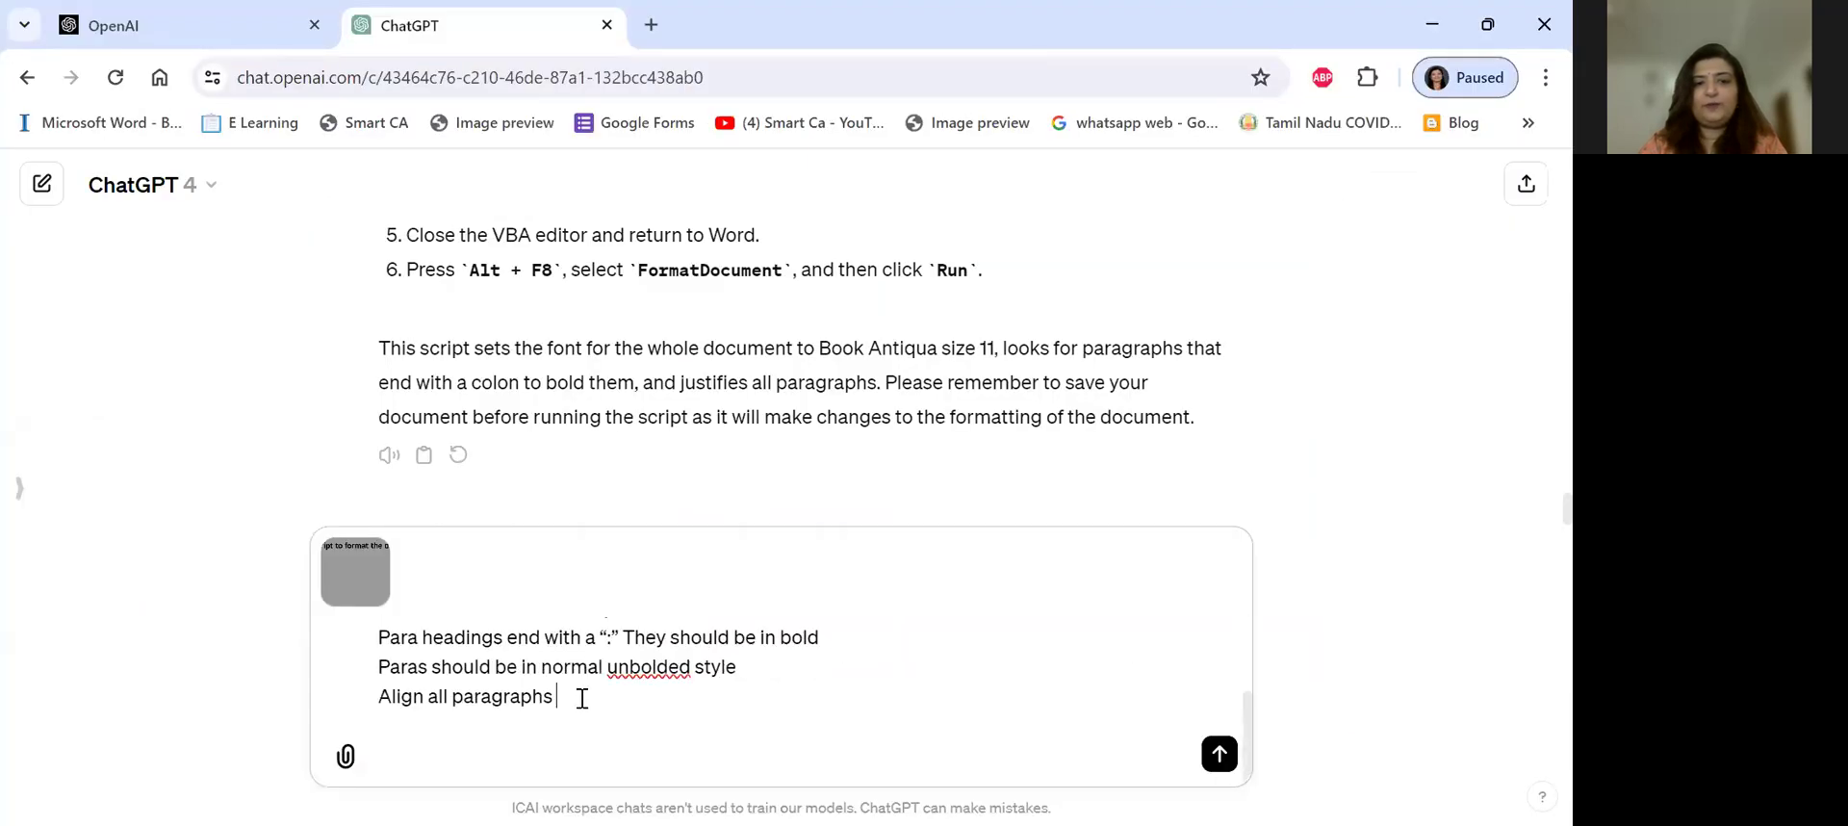
key("Return")
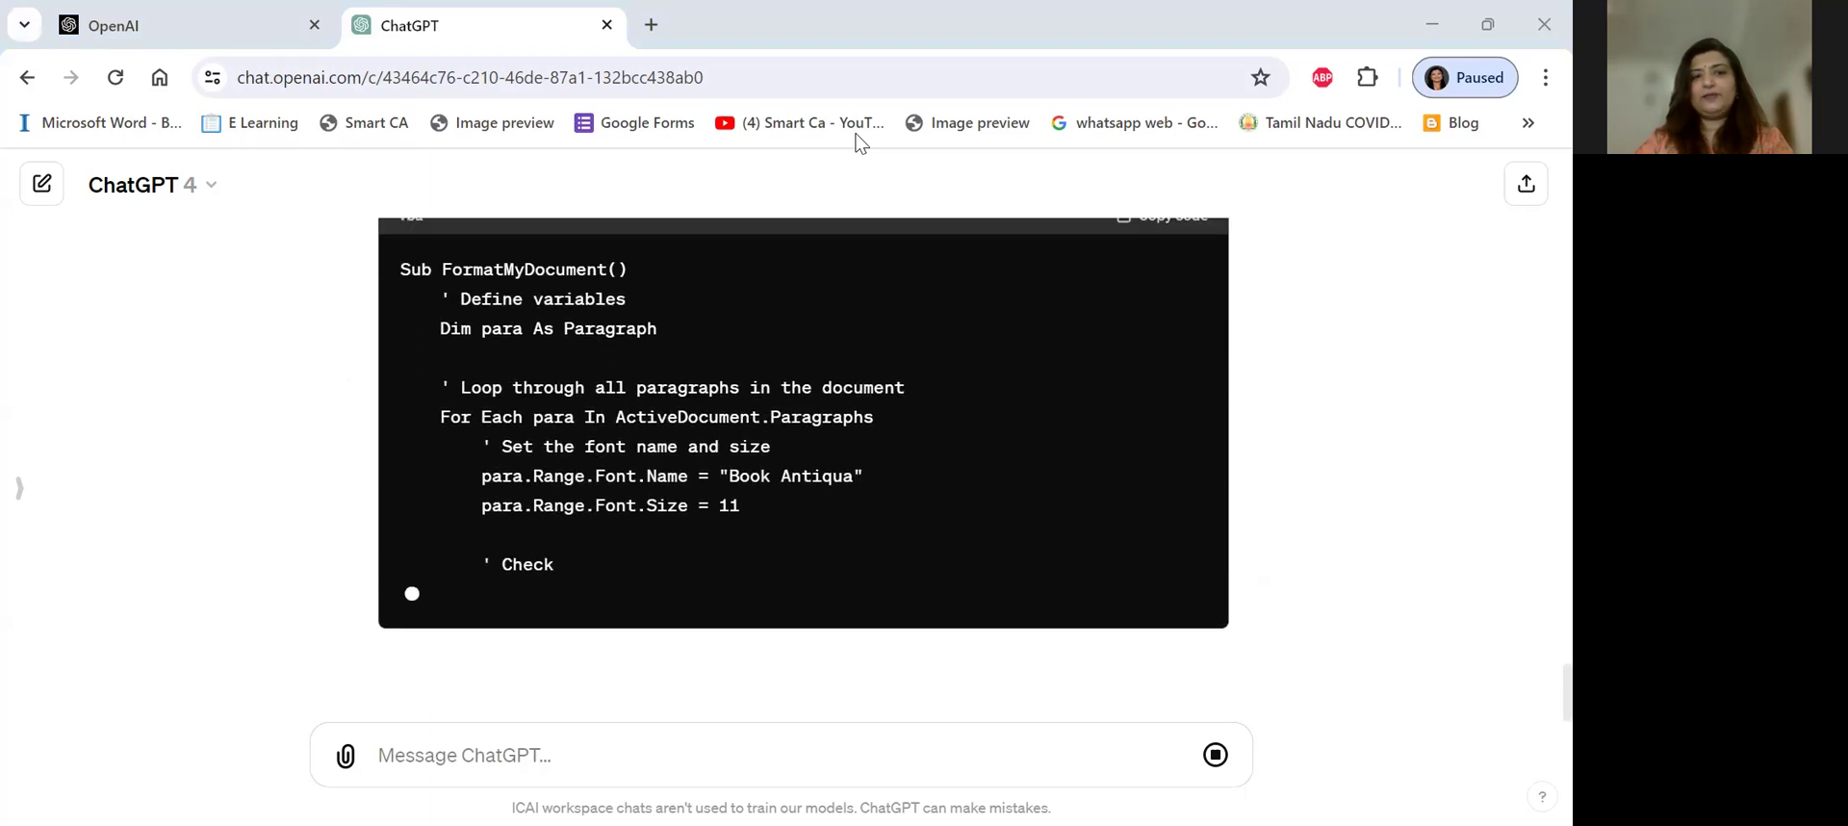
Copy the full FormatDocument macro code from PowerPoint slide 5, then return to Word
key("alt+Tab")
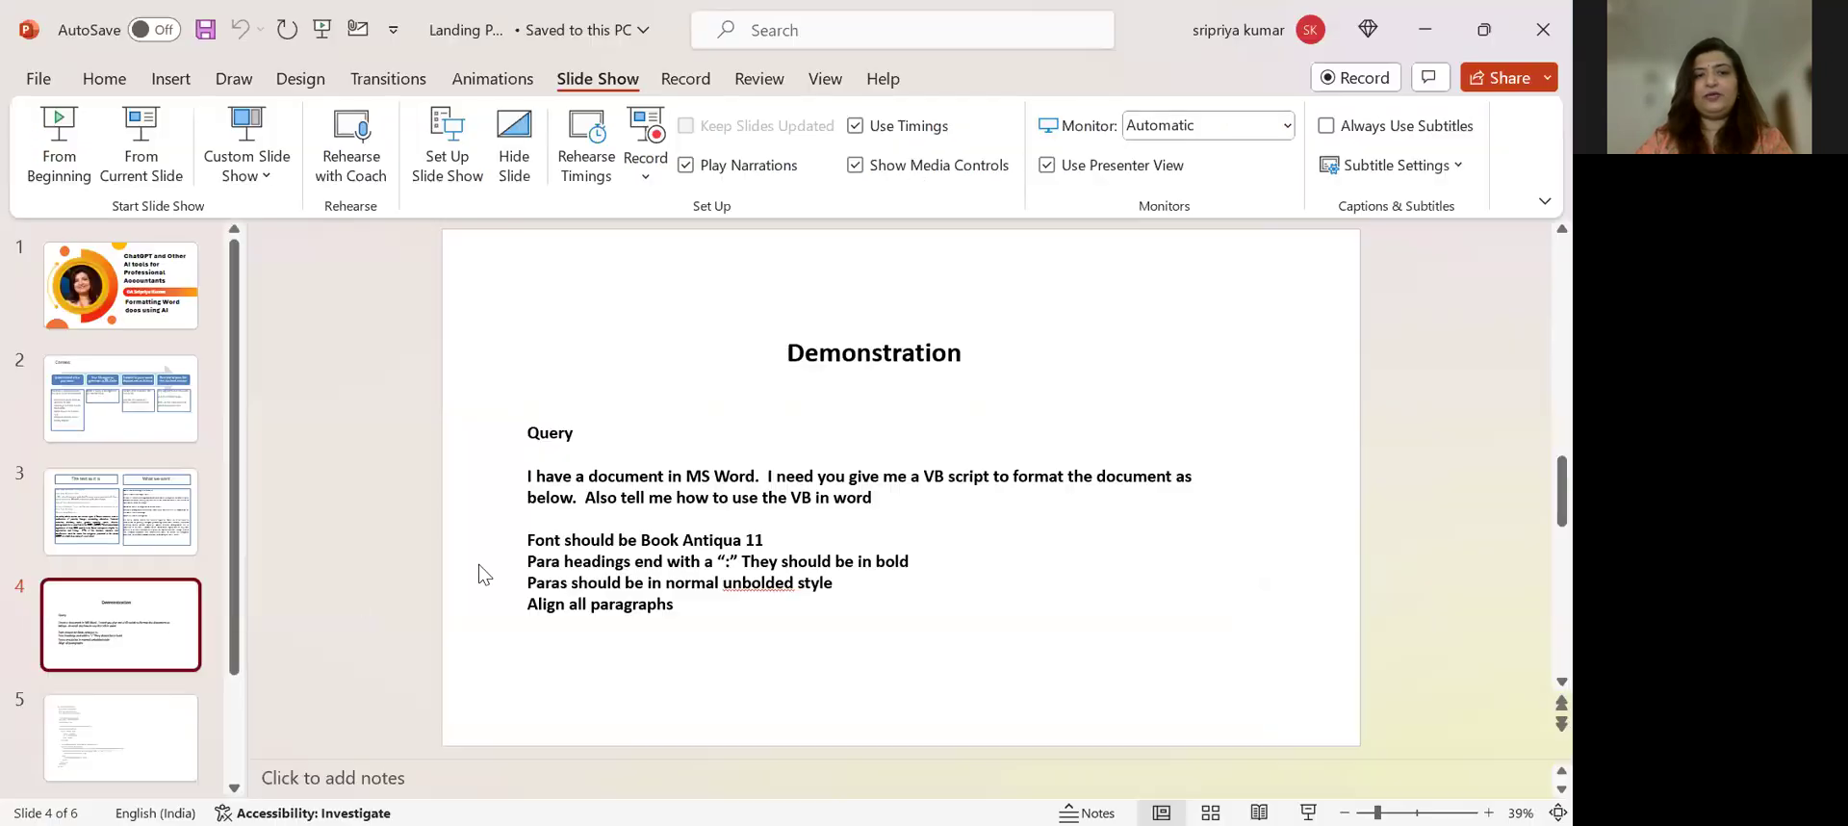
left_click(140, 743)
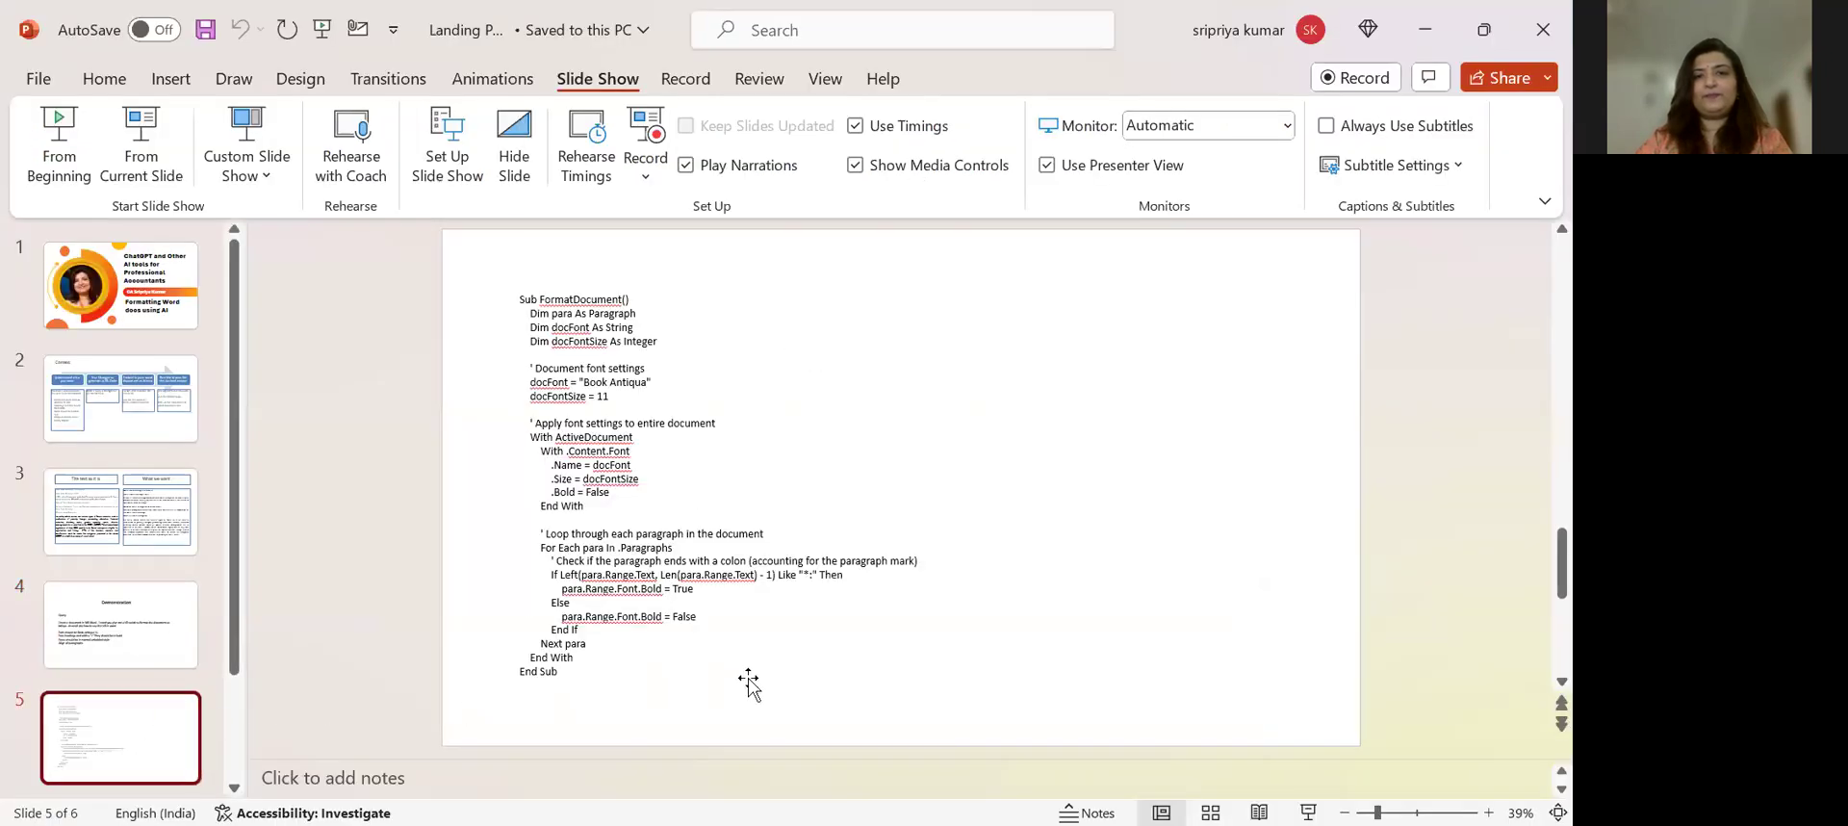
left_click(525, 299)
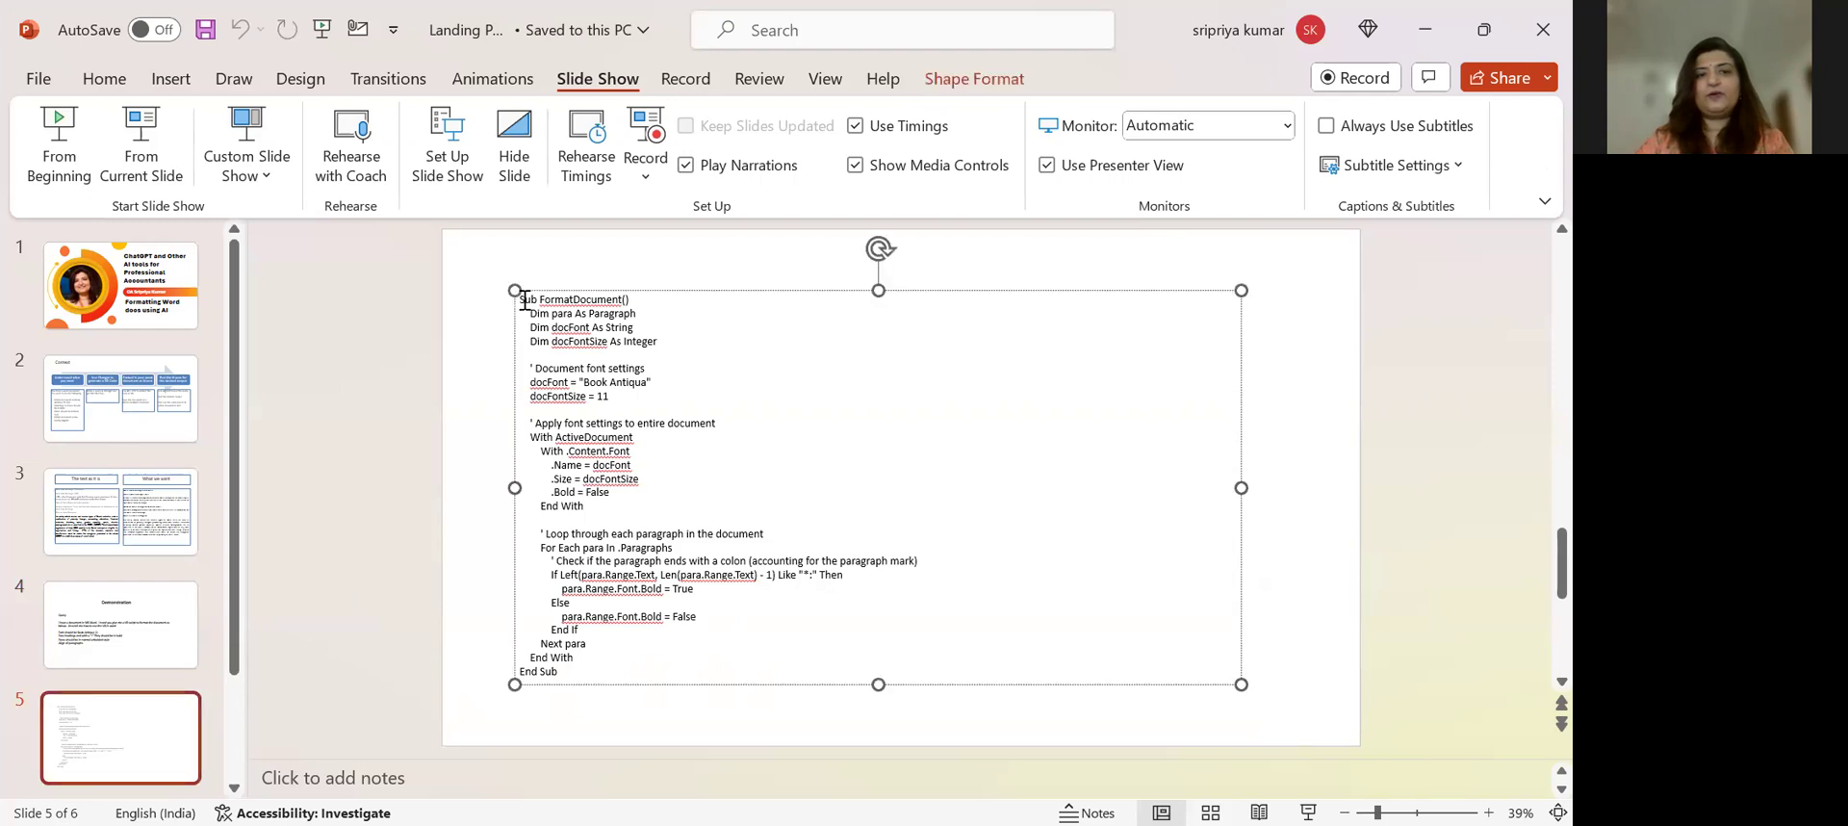
left_click_drag(525, 299, 630, 671)
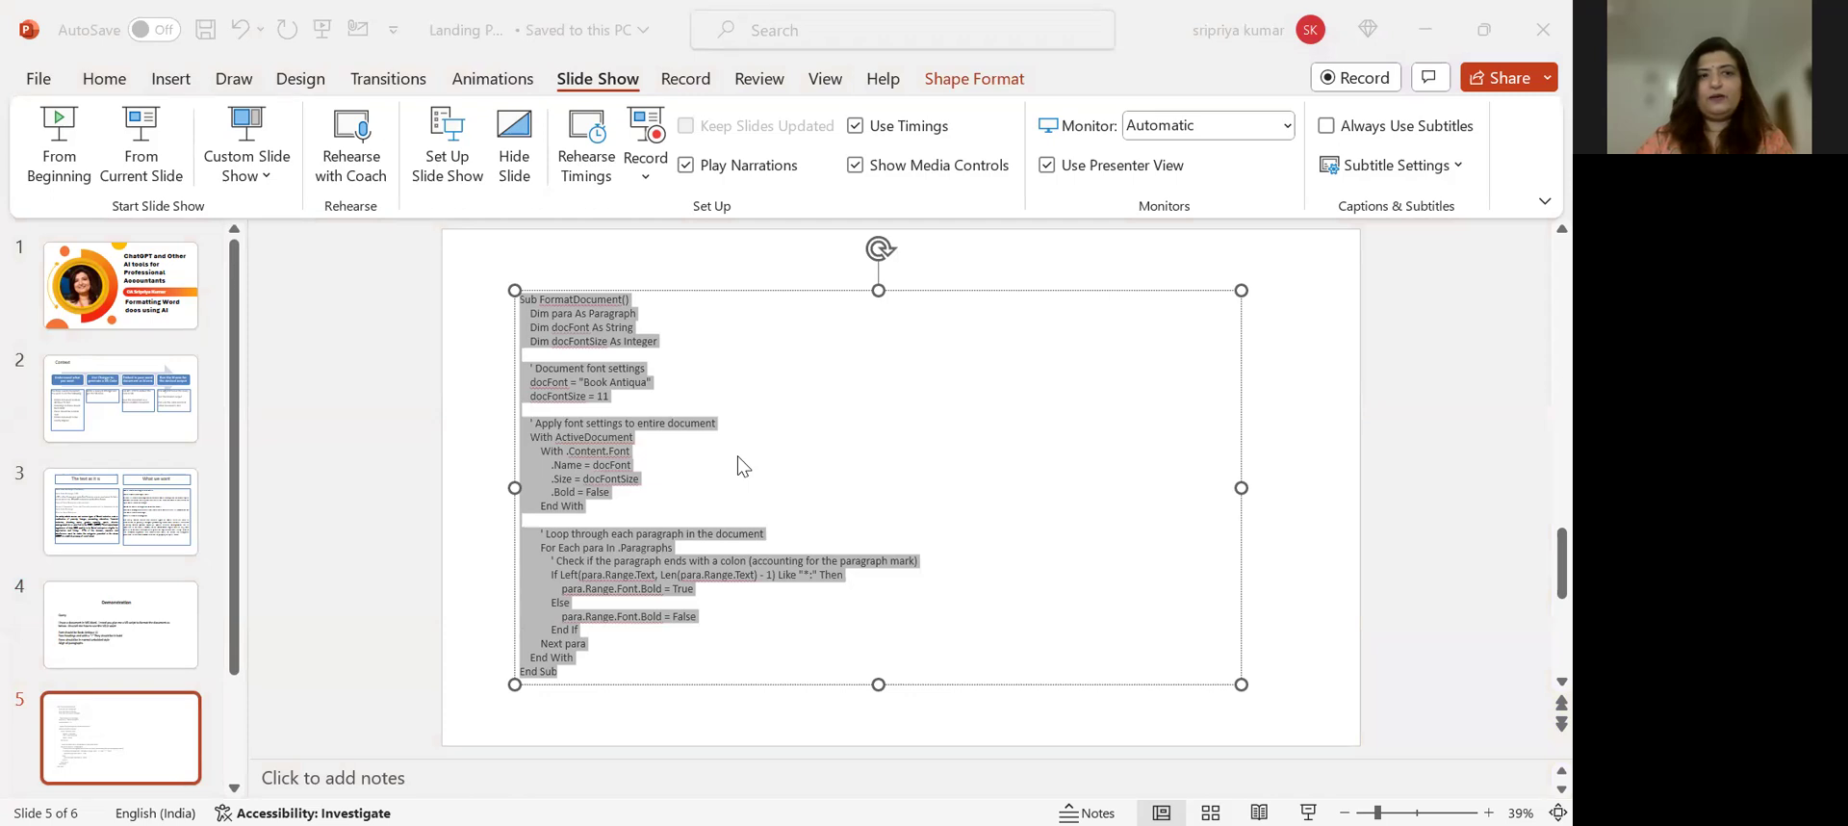
key("alt+Tab")
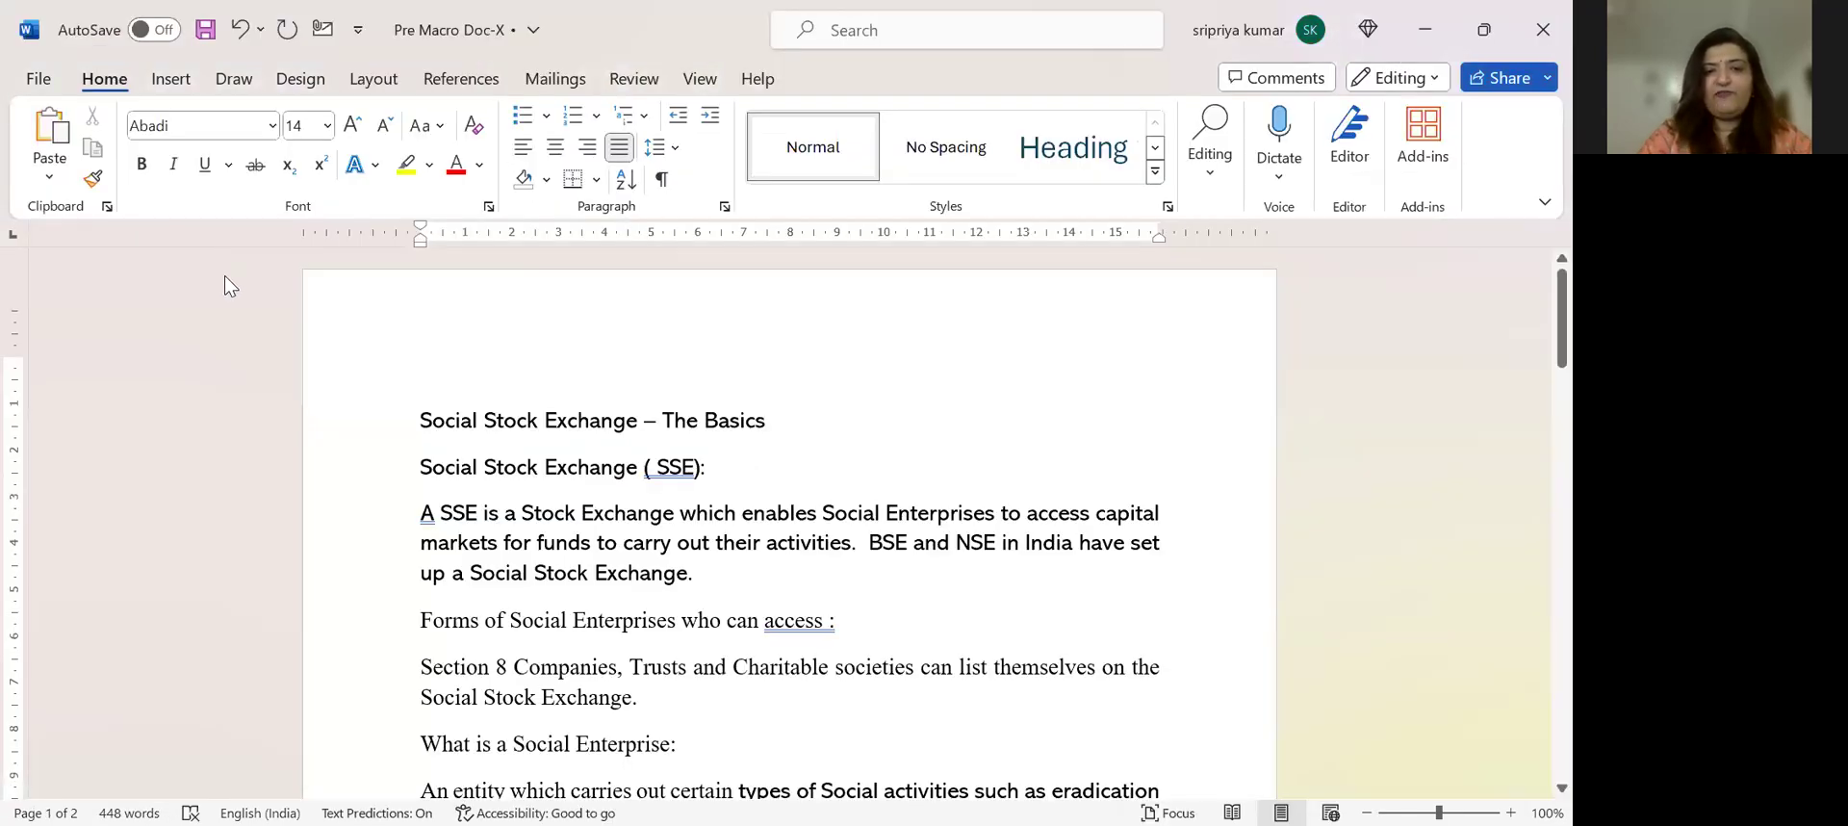
Paste the FormatDocument macro code into a new VBA module
key("alt+F11")
left_click(80, 83)
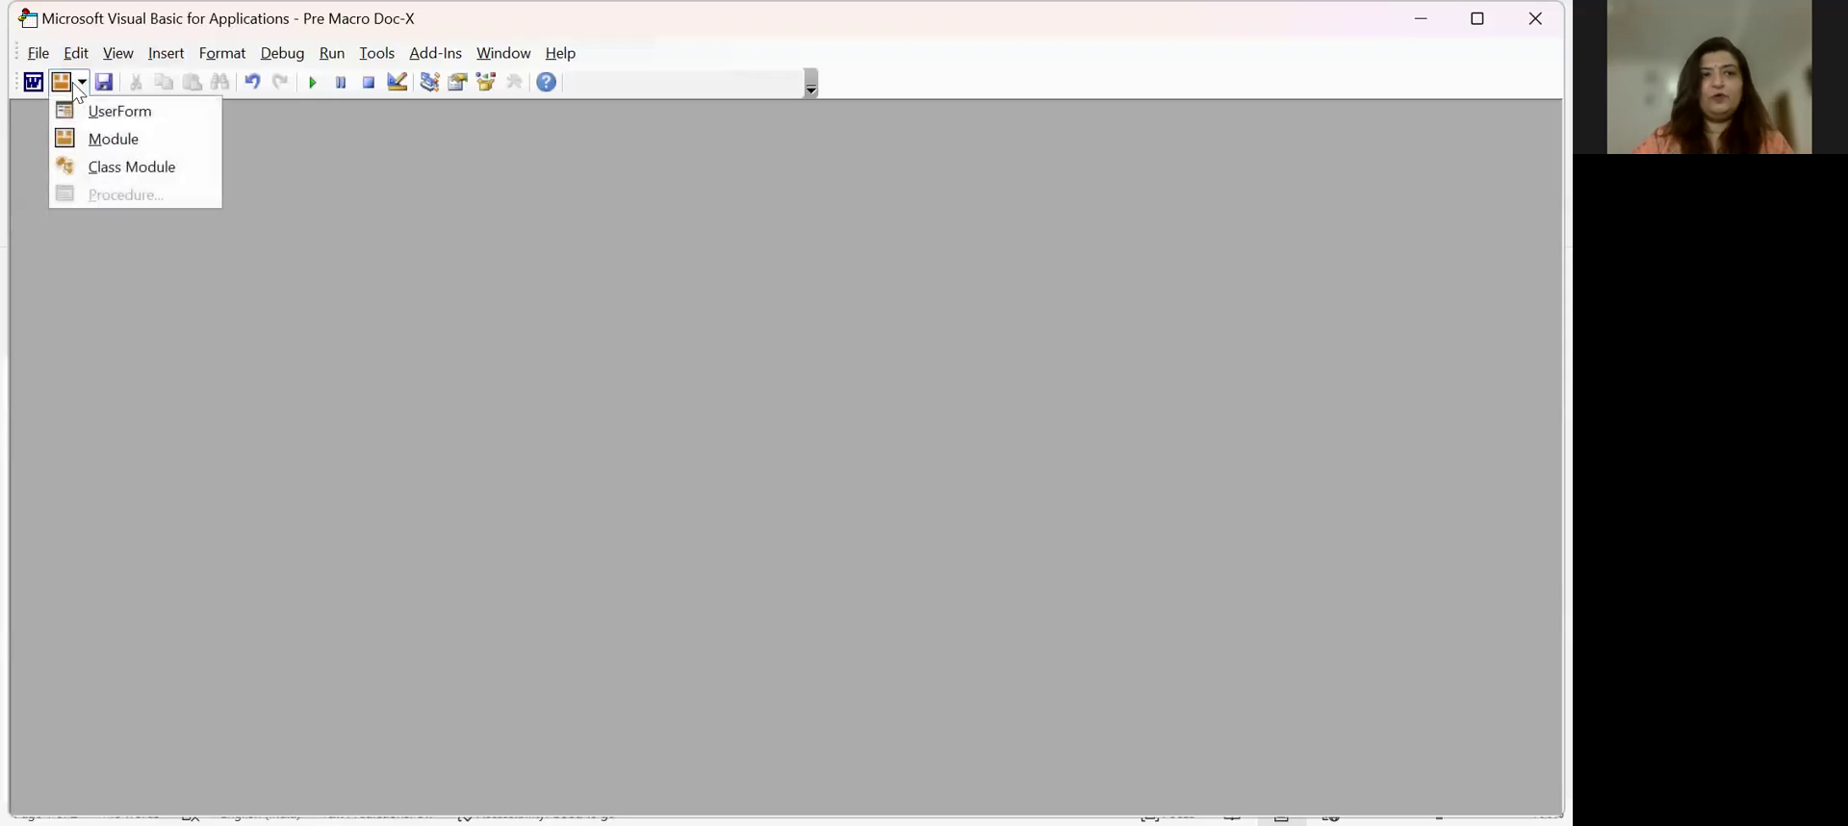
left_click(75, 144)
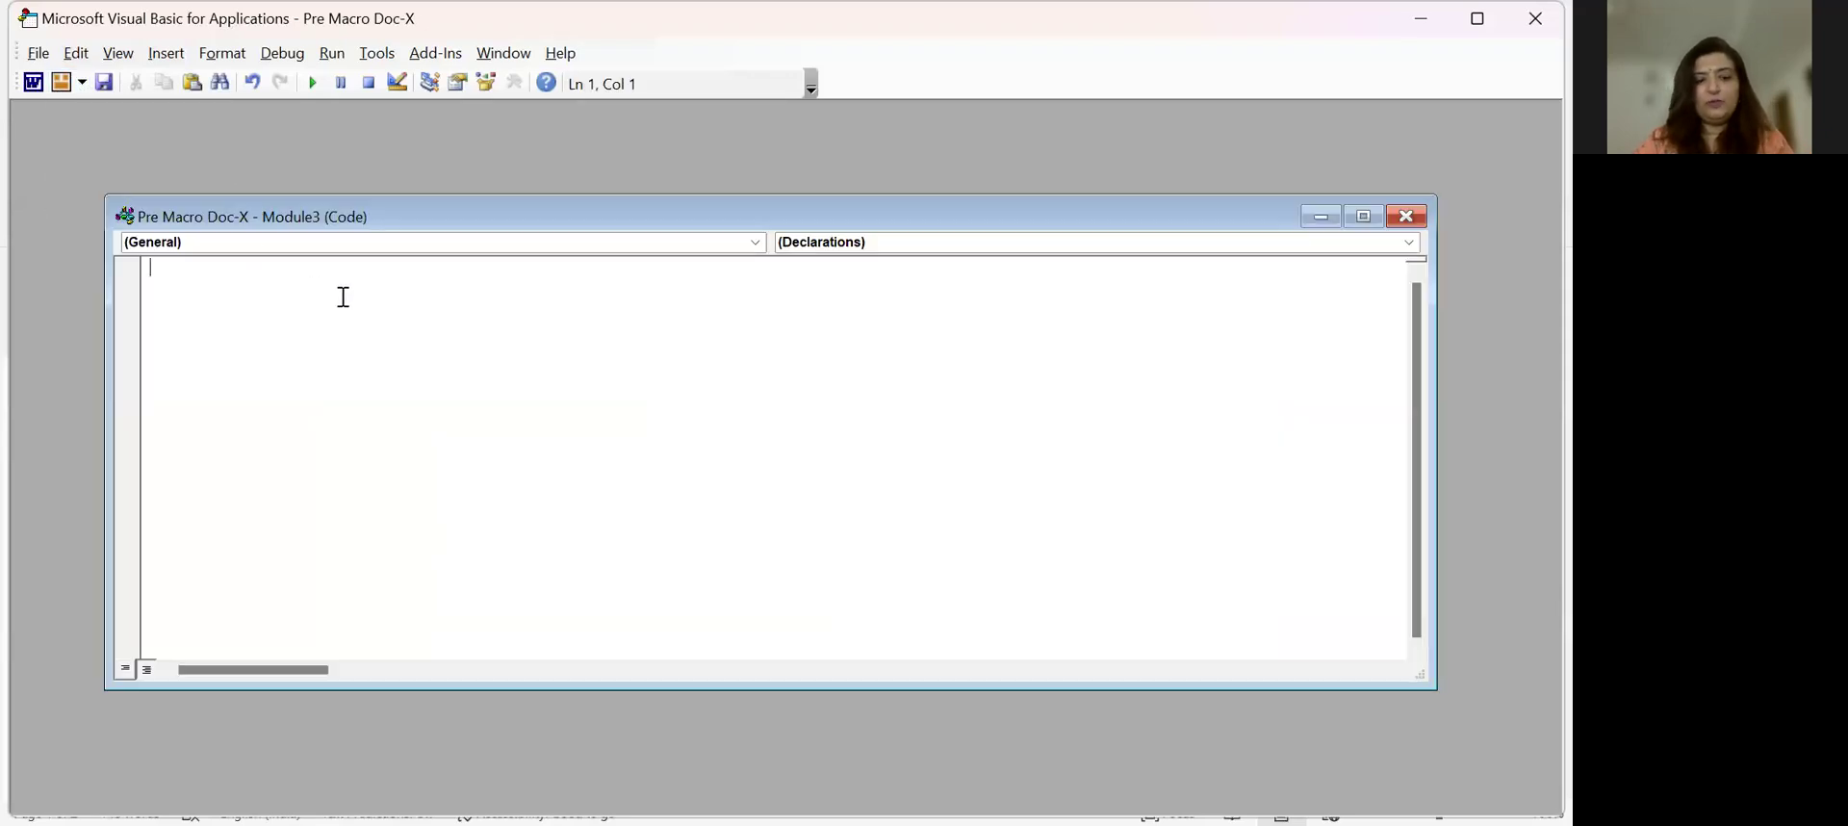
key("ctrl+v")
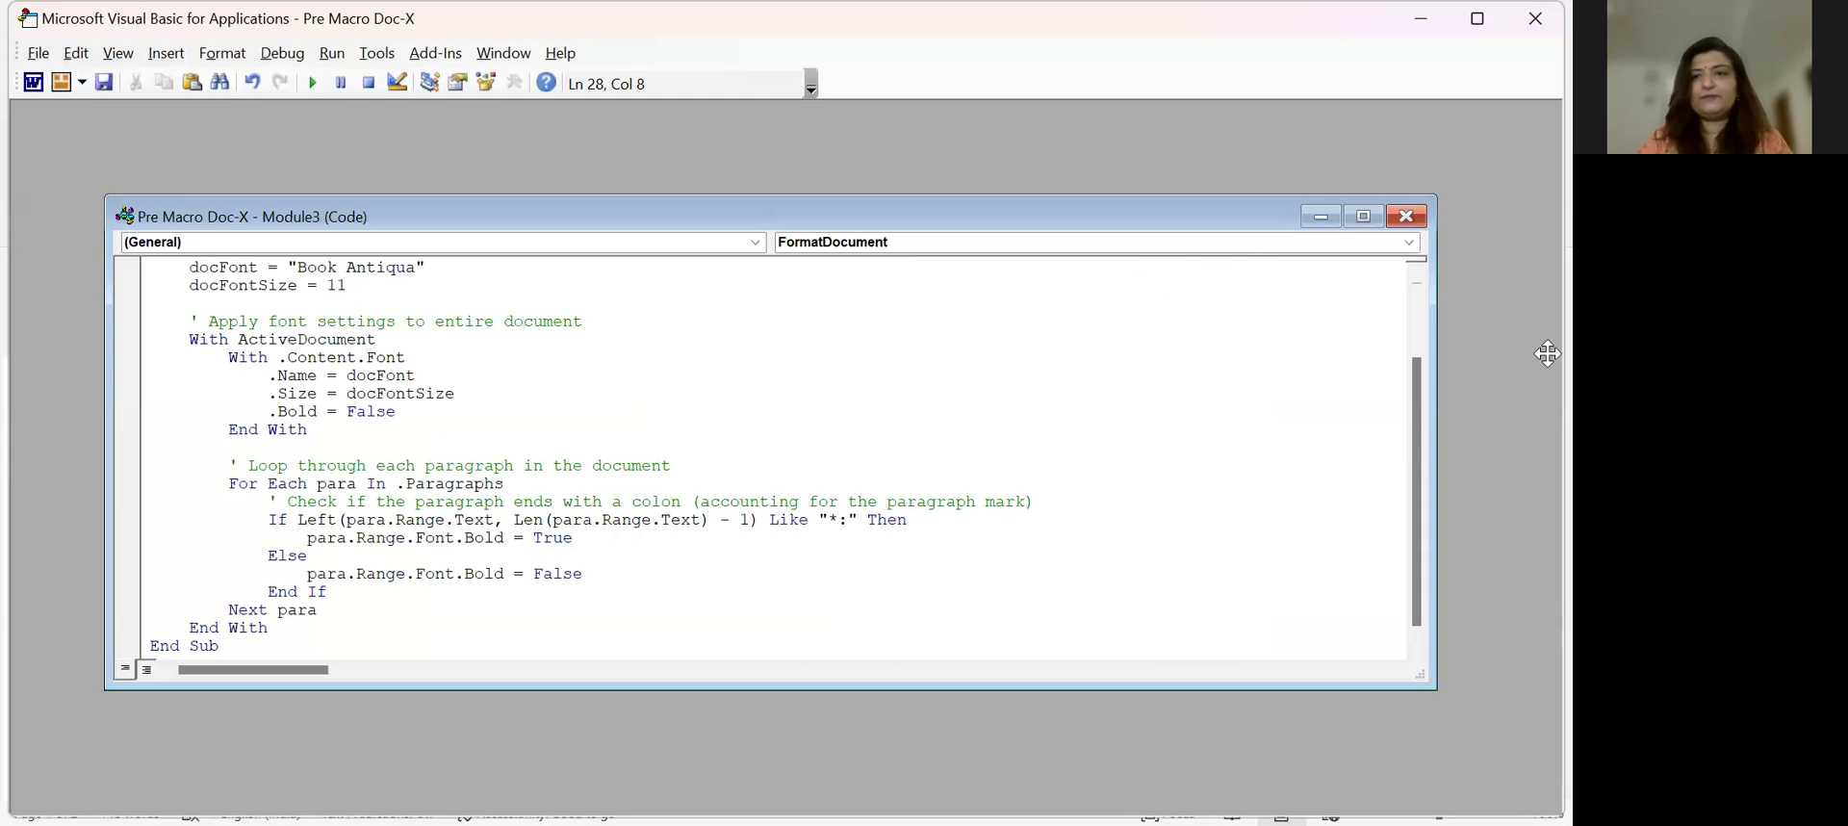
Close the module code window and return to the Word document
left_click(1405, 215)
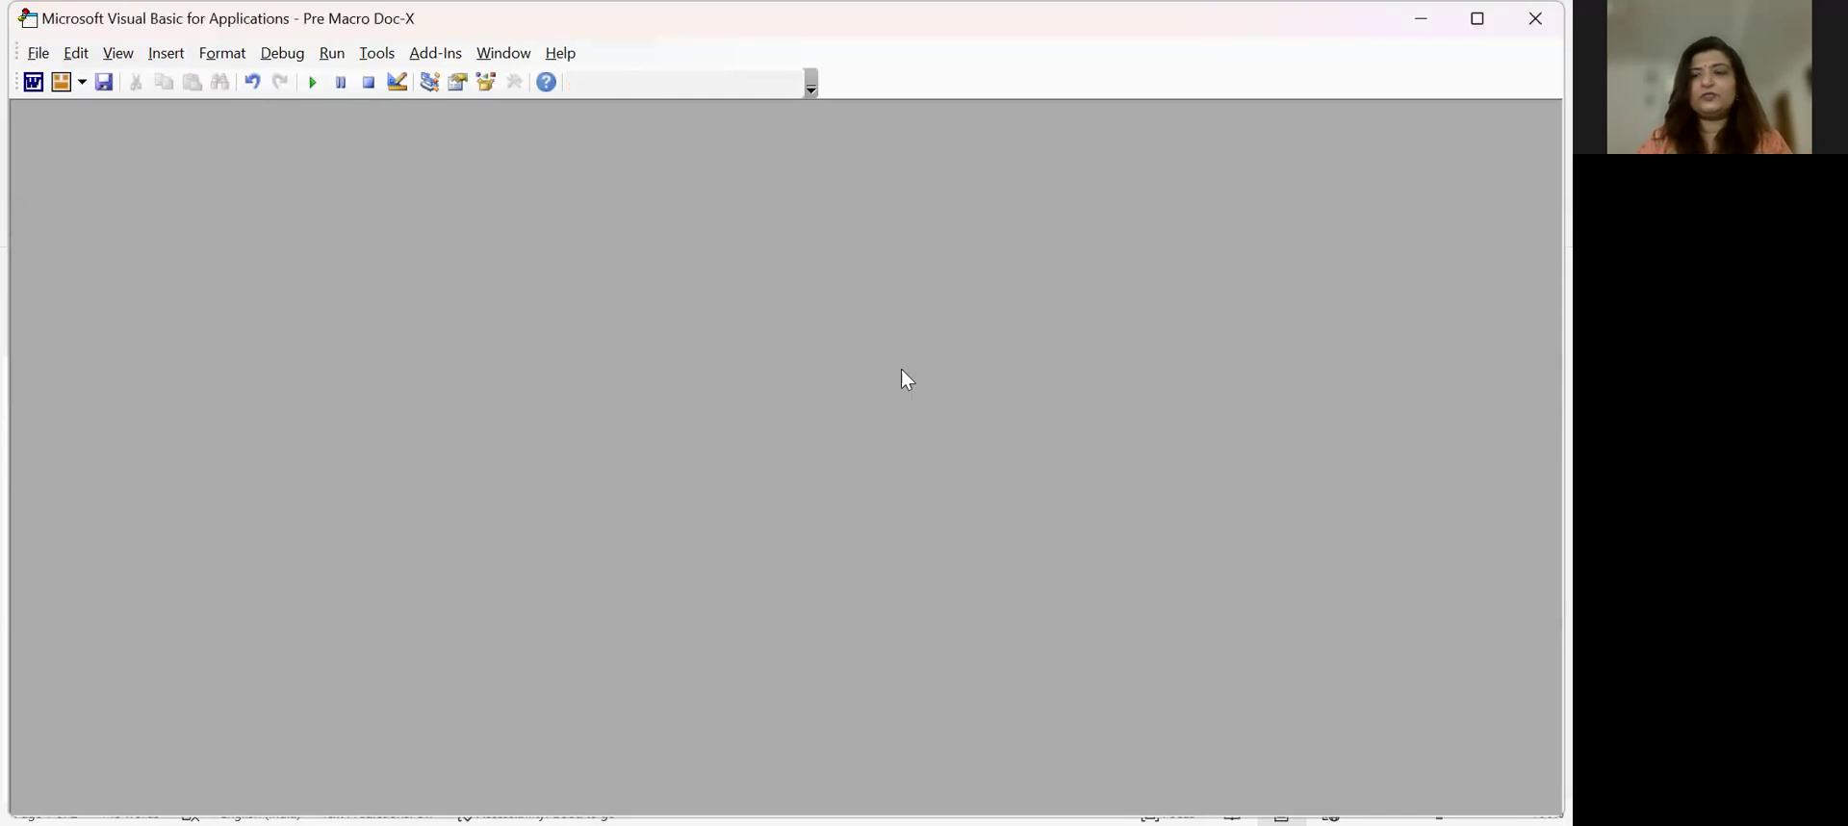
left_click(38, 53)
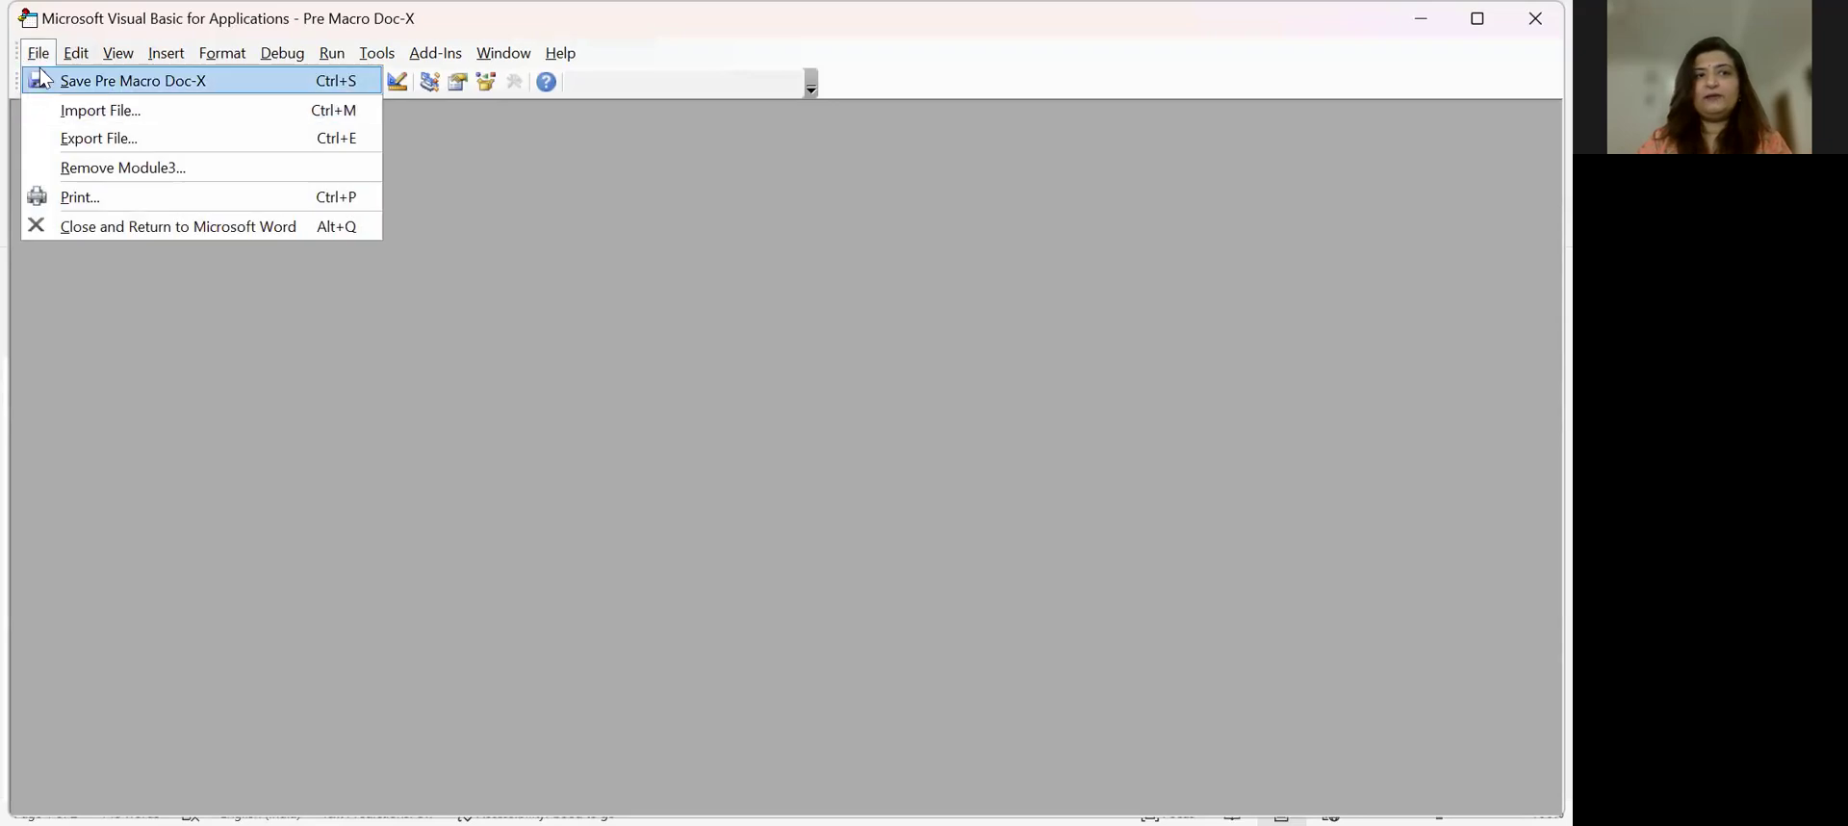
left_click(60, 100)
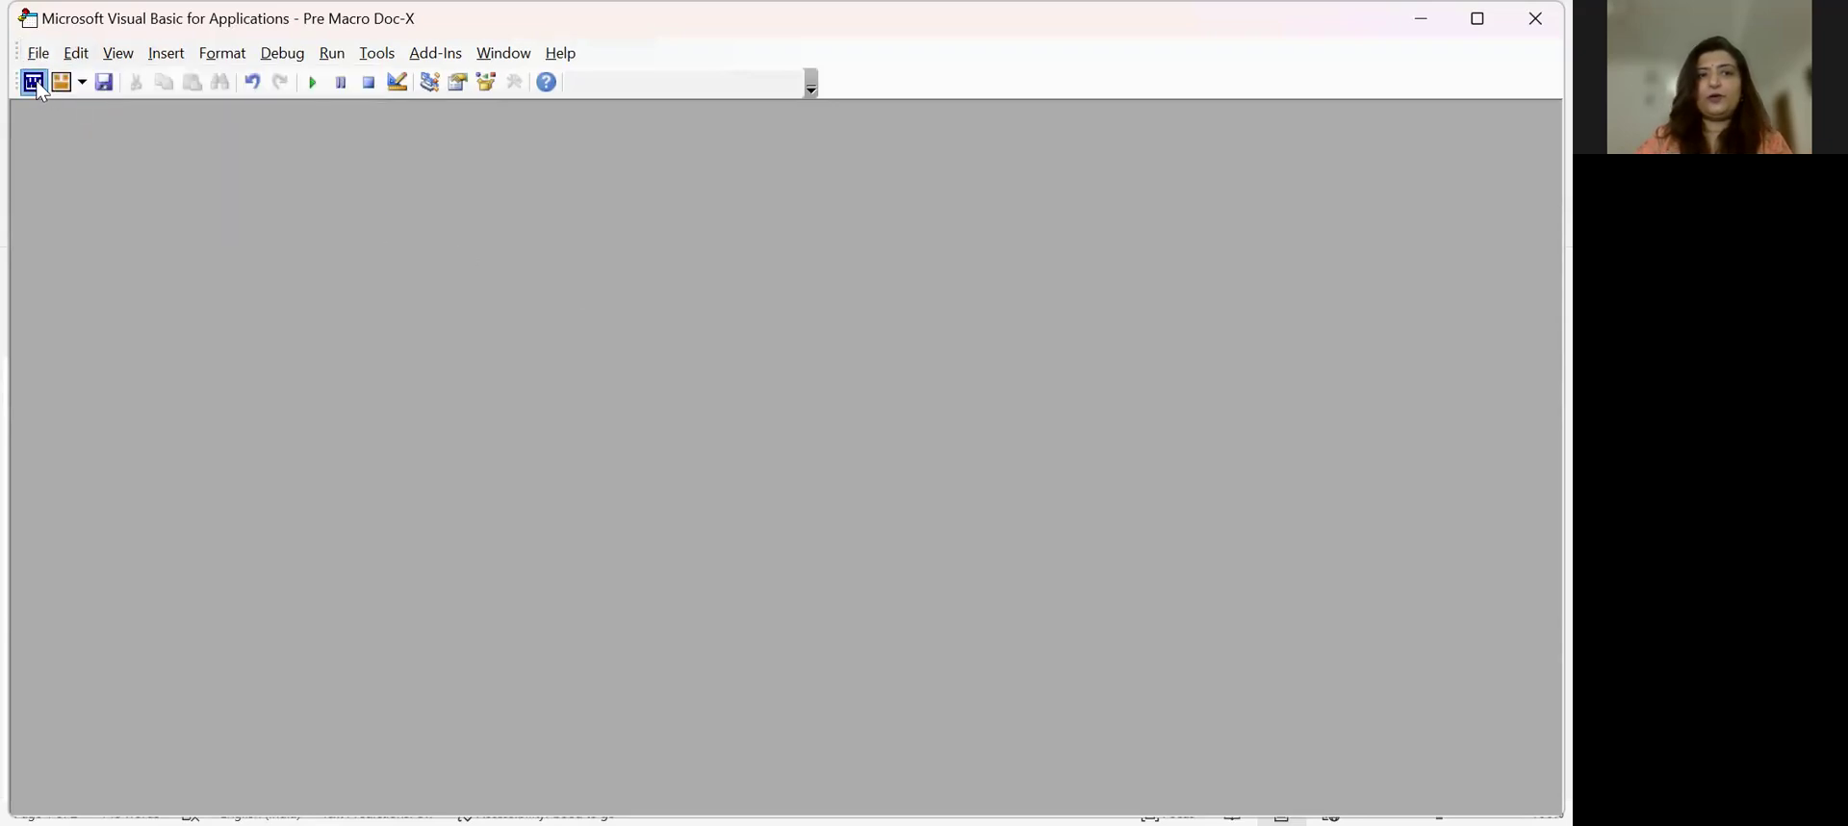
left_click(35, 84)
Start Save As with the Word Macro-Enabled Document (*.docm) format
left_click(34, 73)
left_click(119, 462)
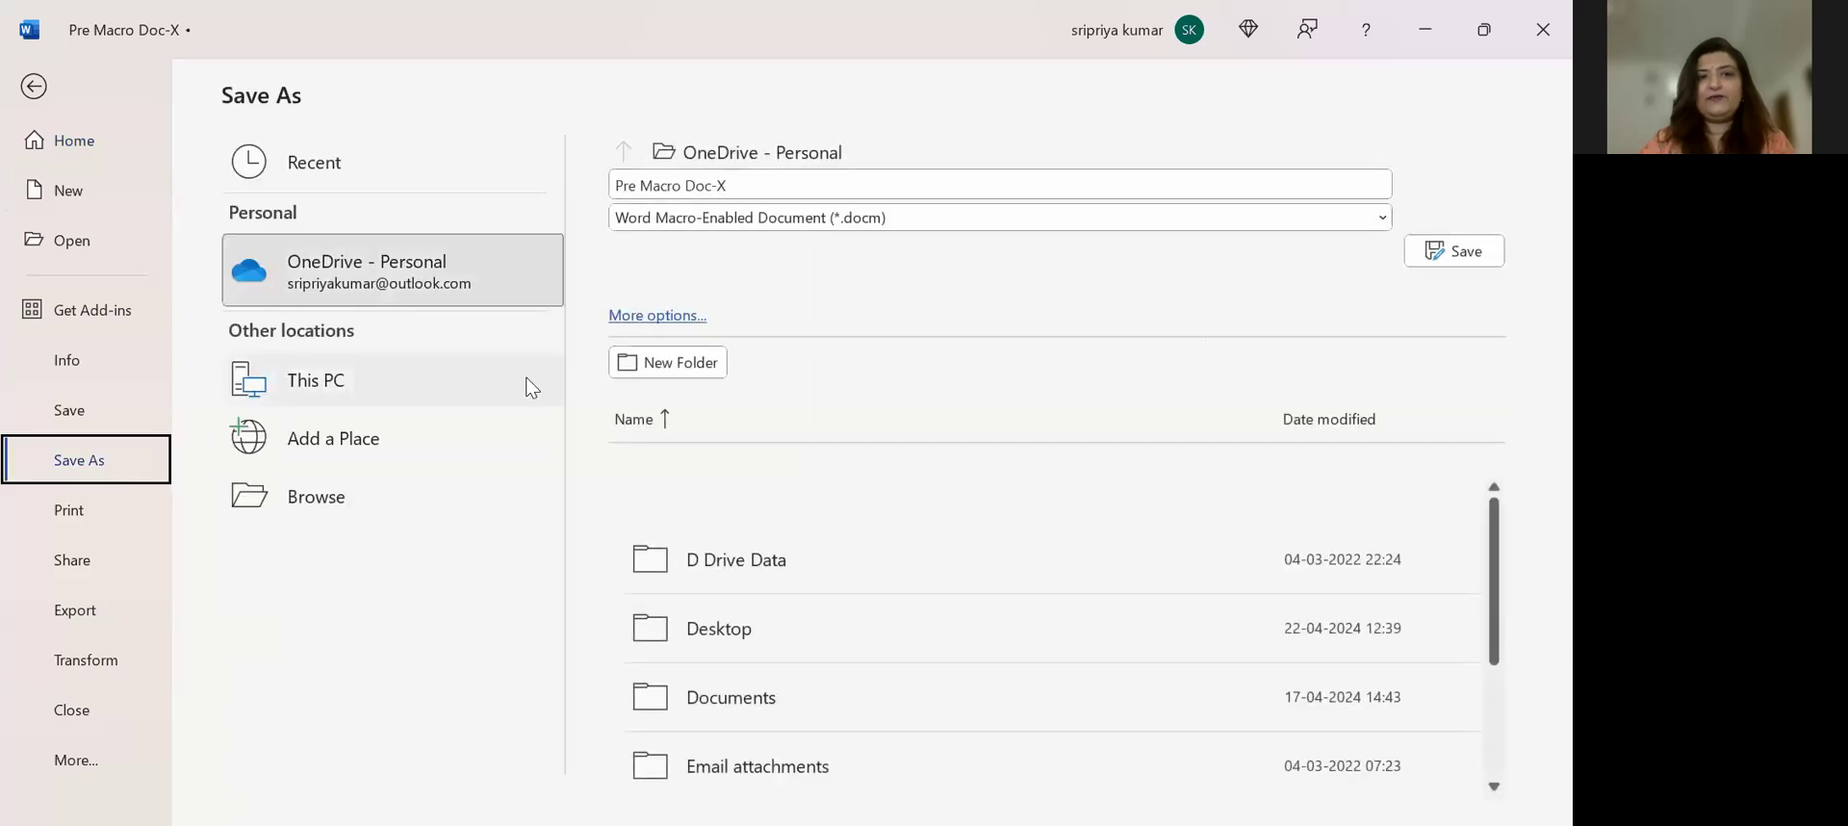
left_click(753, 219)
left_click(753, 219)
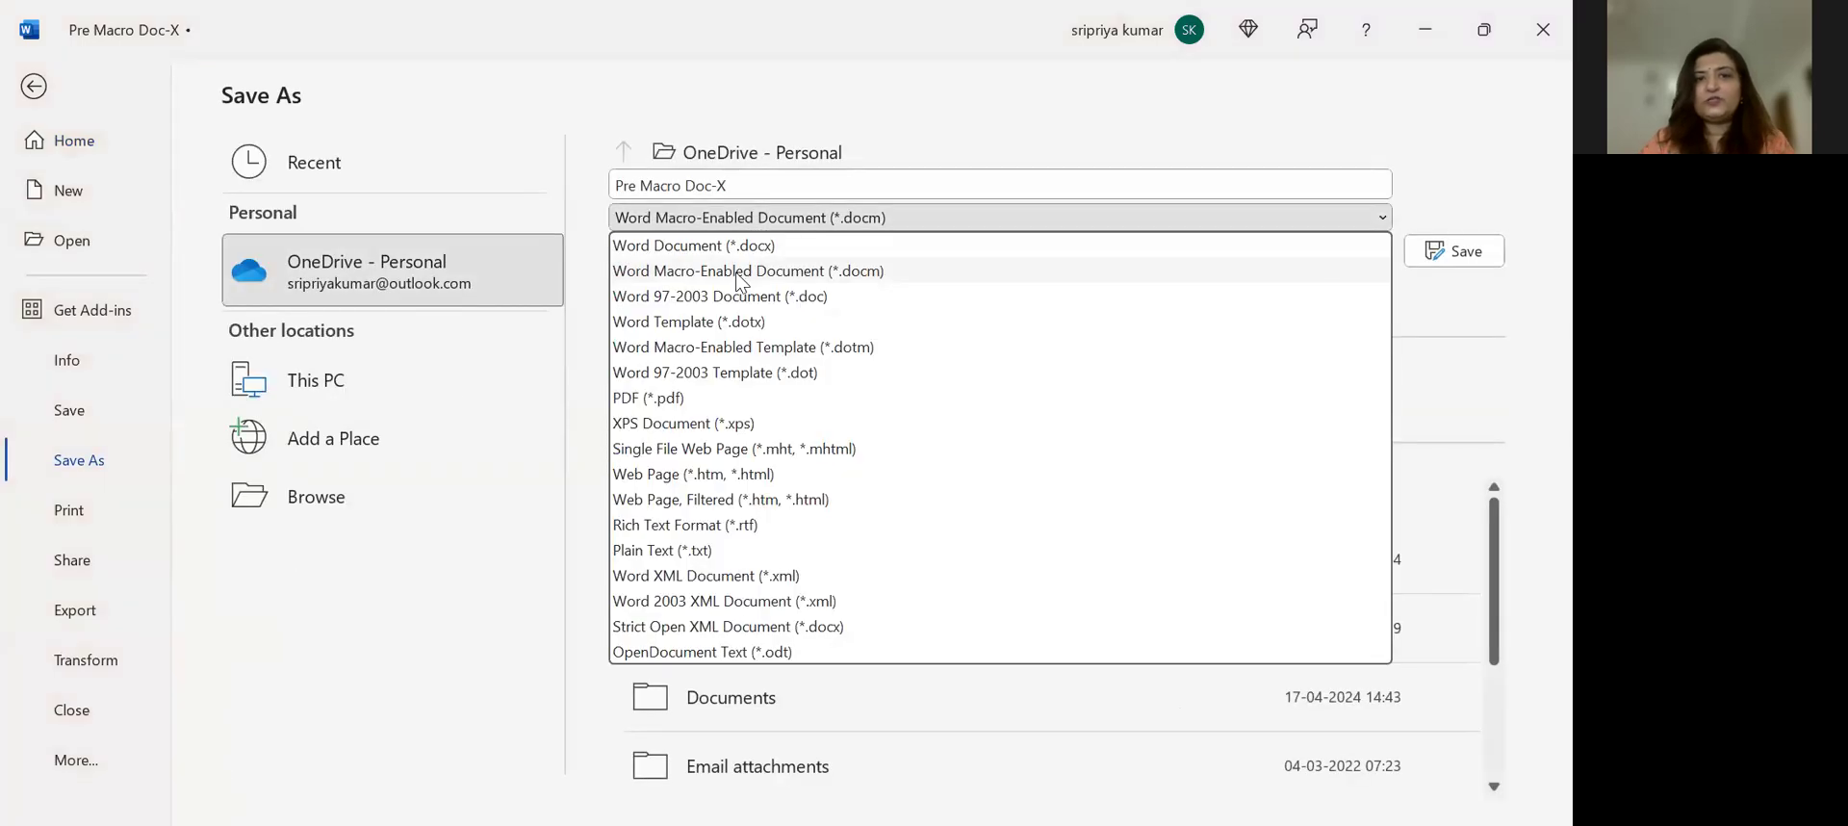
left_click(737, 273)
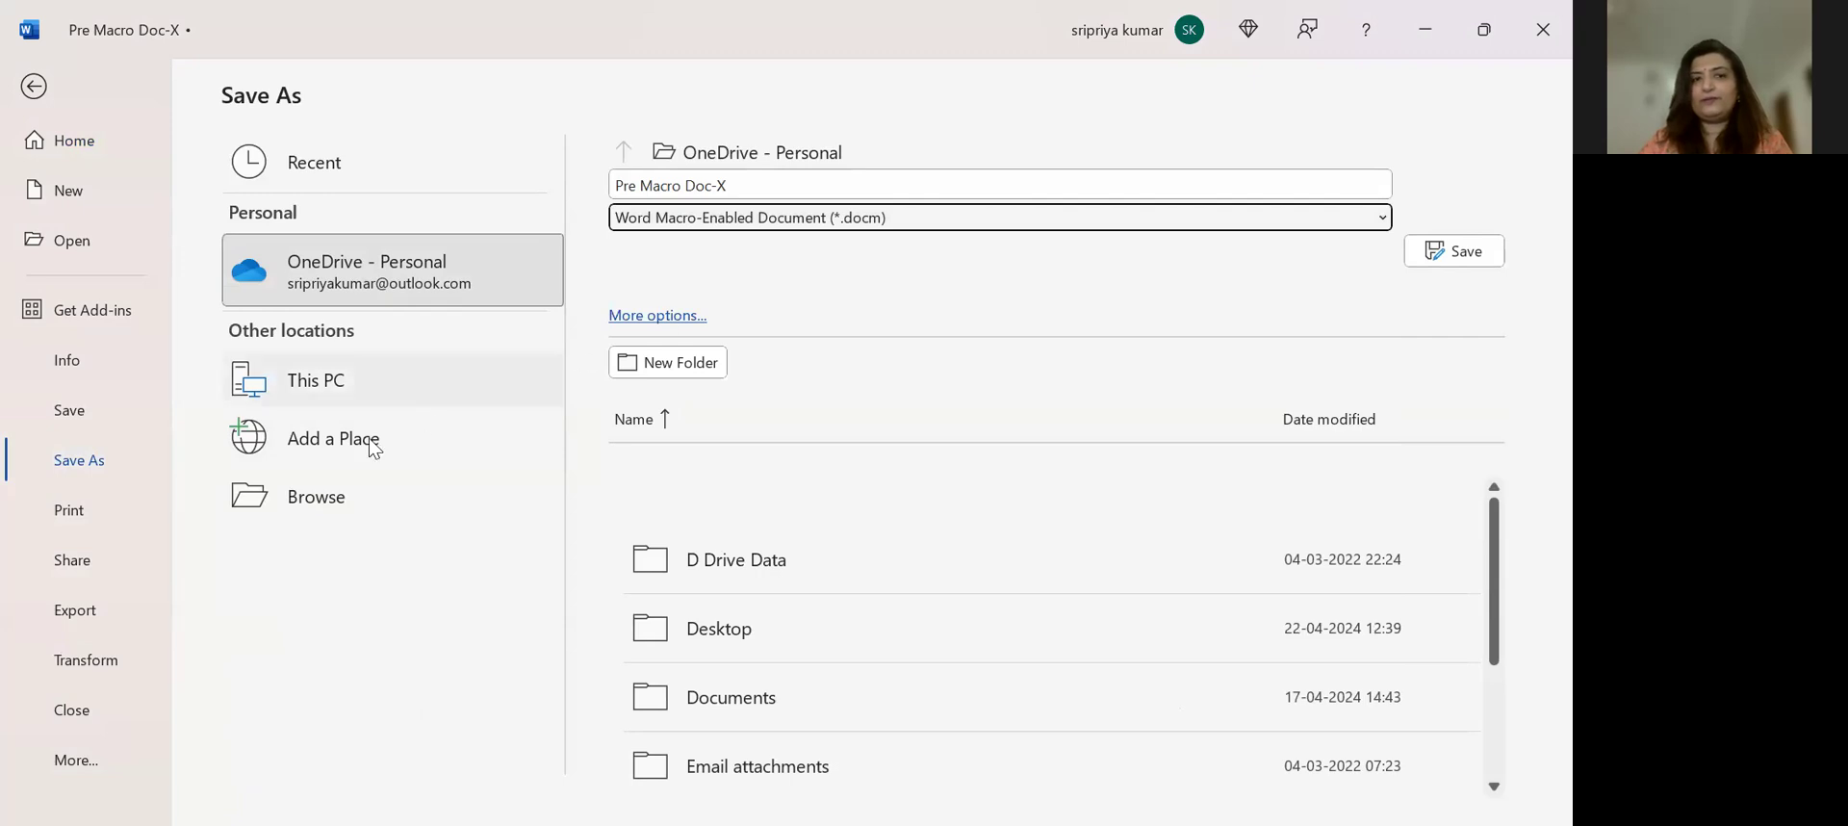
Save the file as Pre Macro Doc-Xxx in the Series 5 formatting folder
left_click(351, 501)
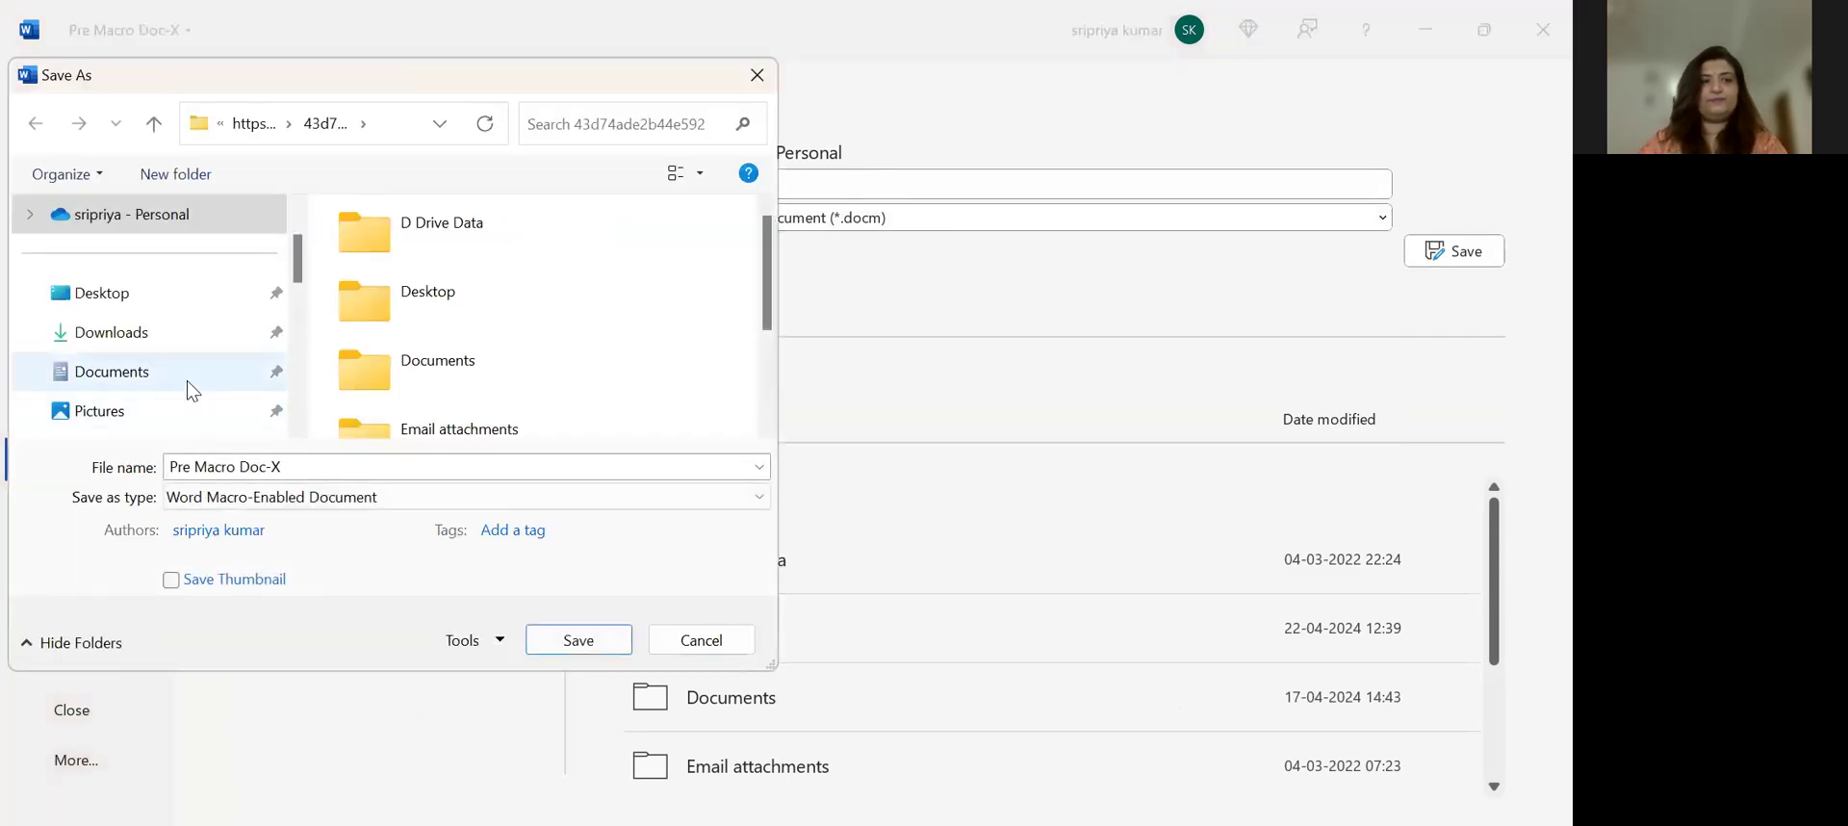
scroll(187, 379, "down", 1)
scroll(183, 376, "down", 1)
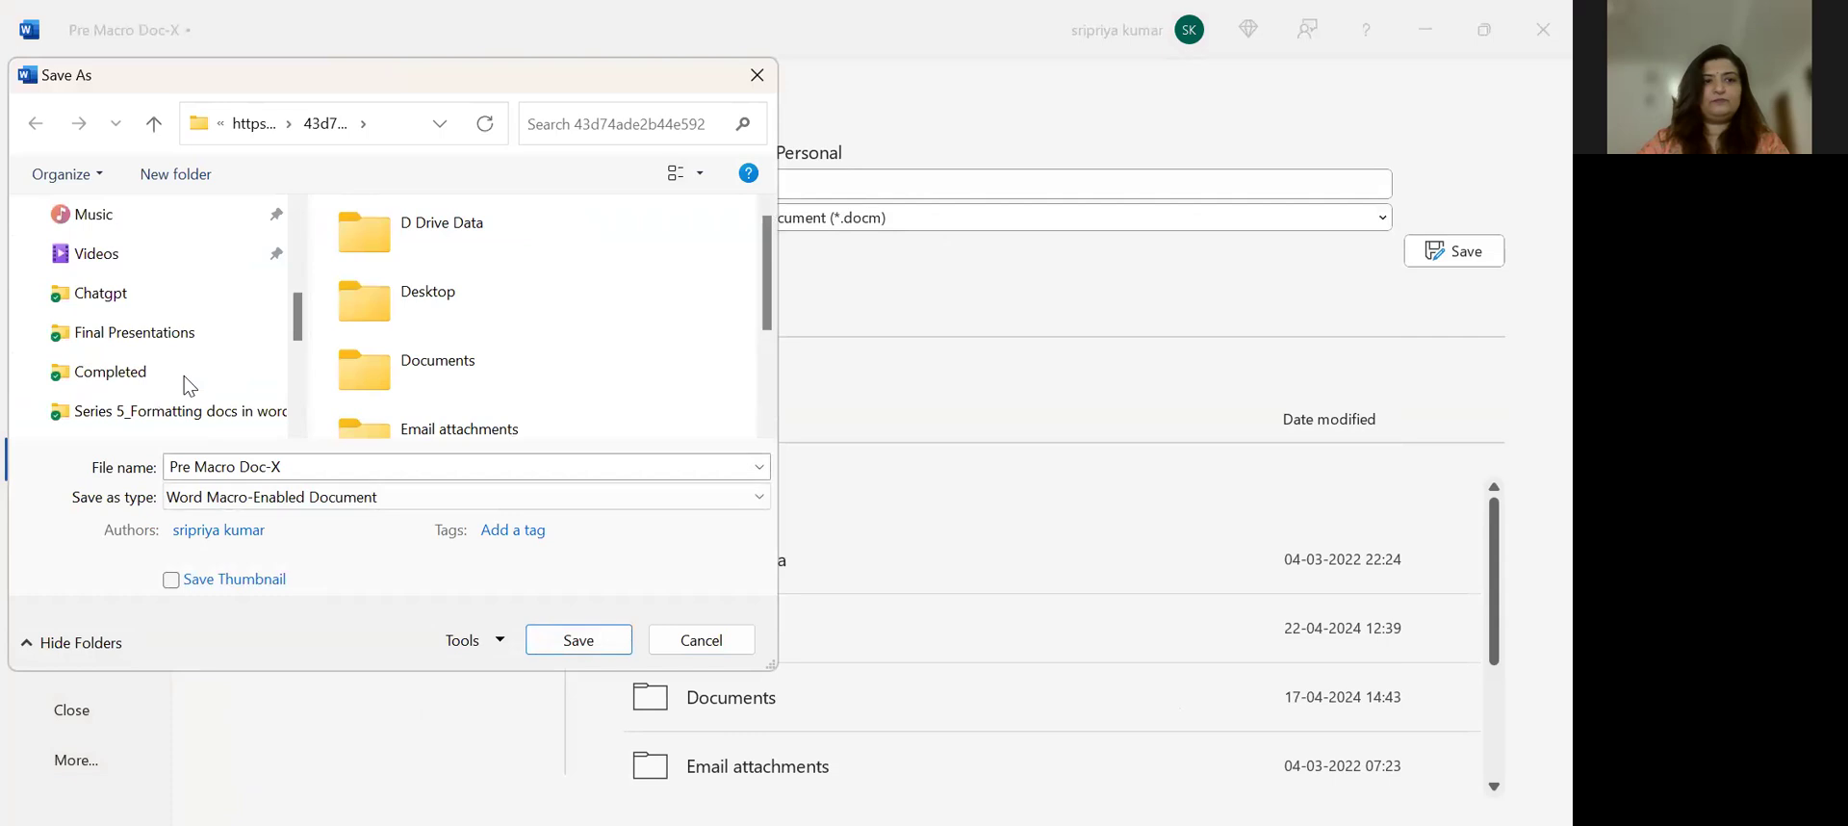
left_click(197, 412)
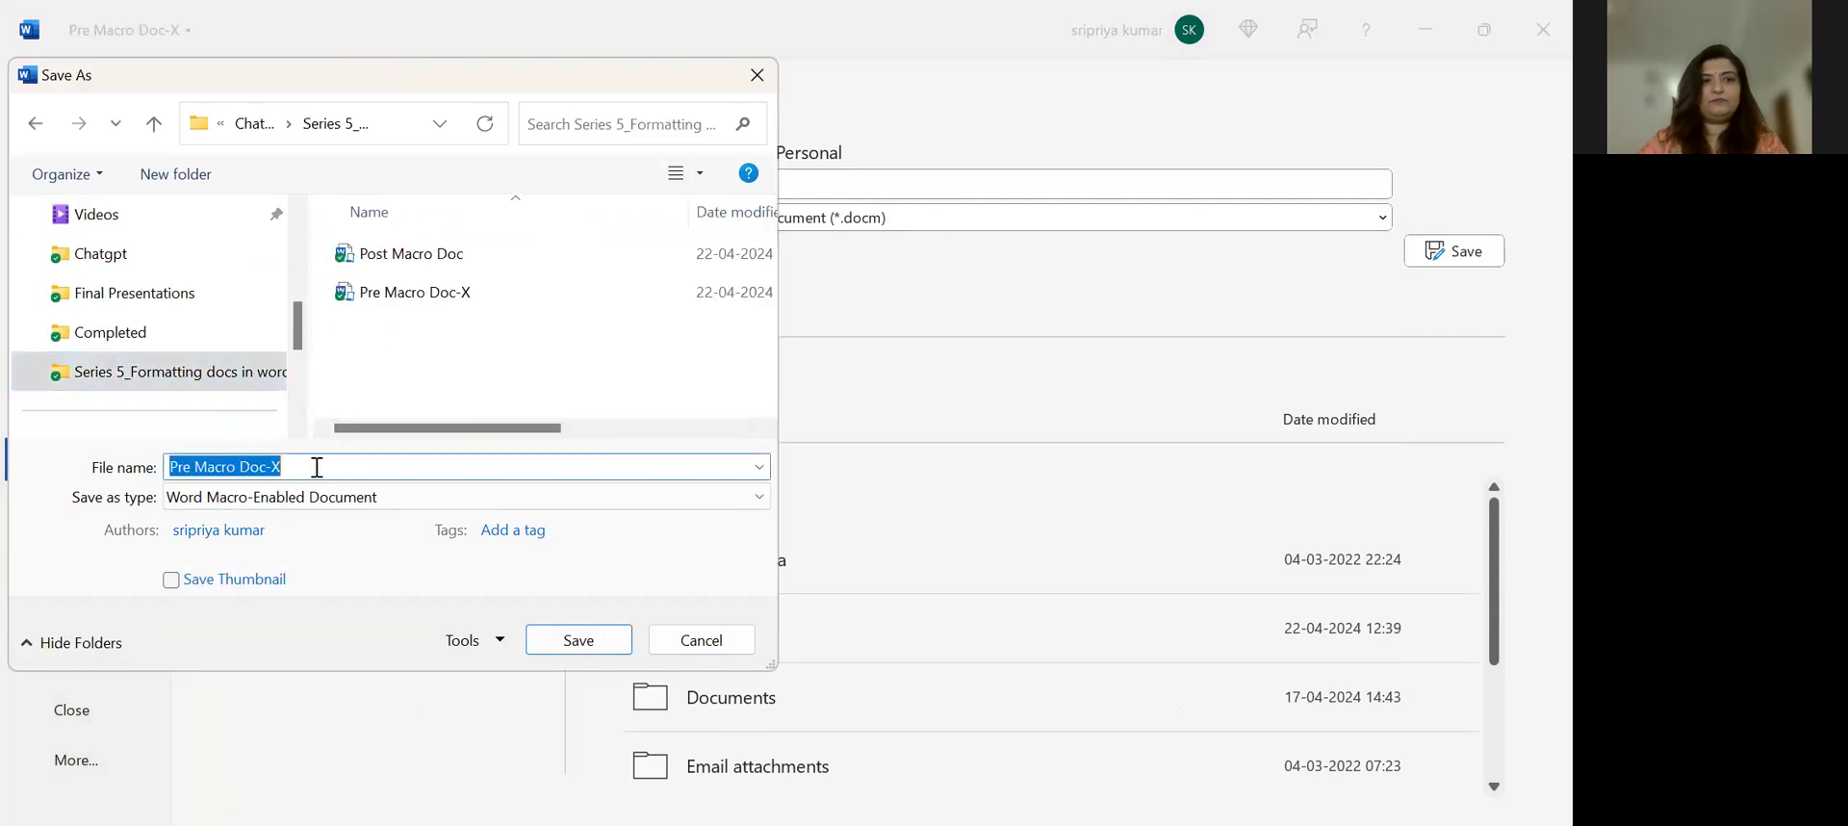
left_click(317, 466)
left_click(587, 637)
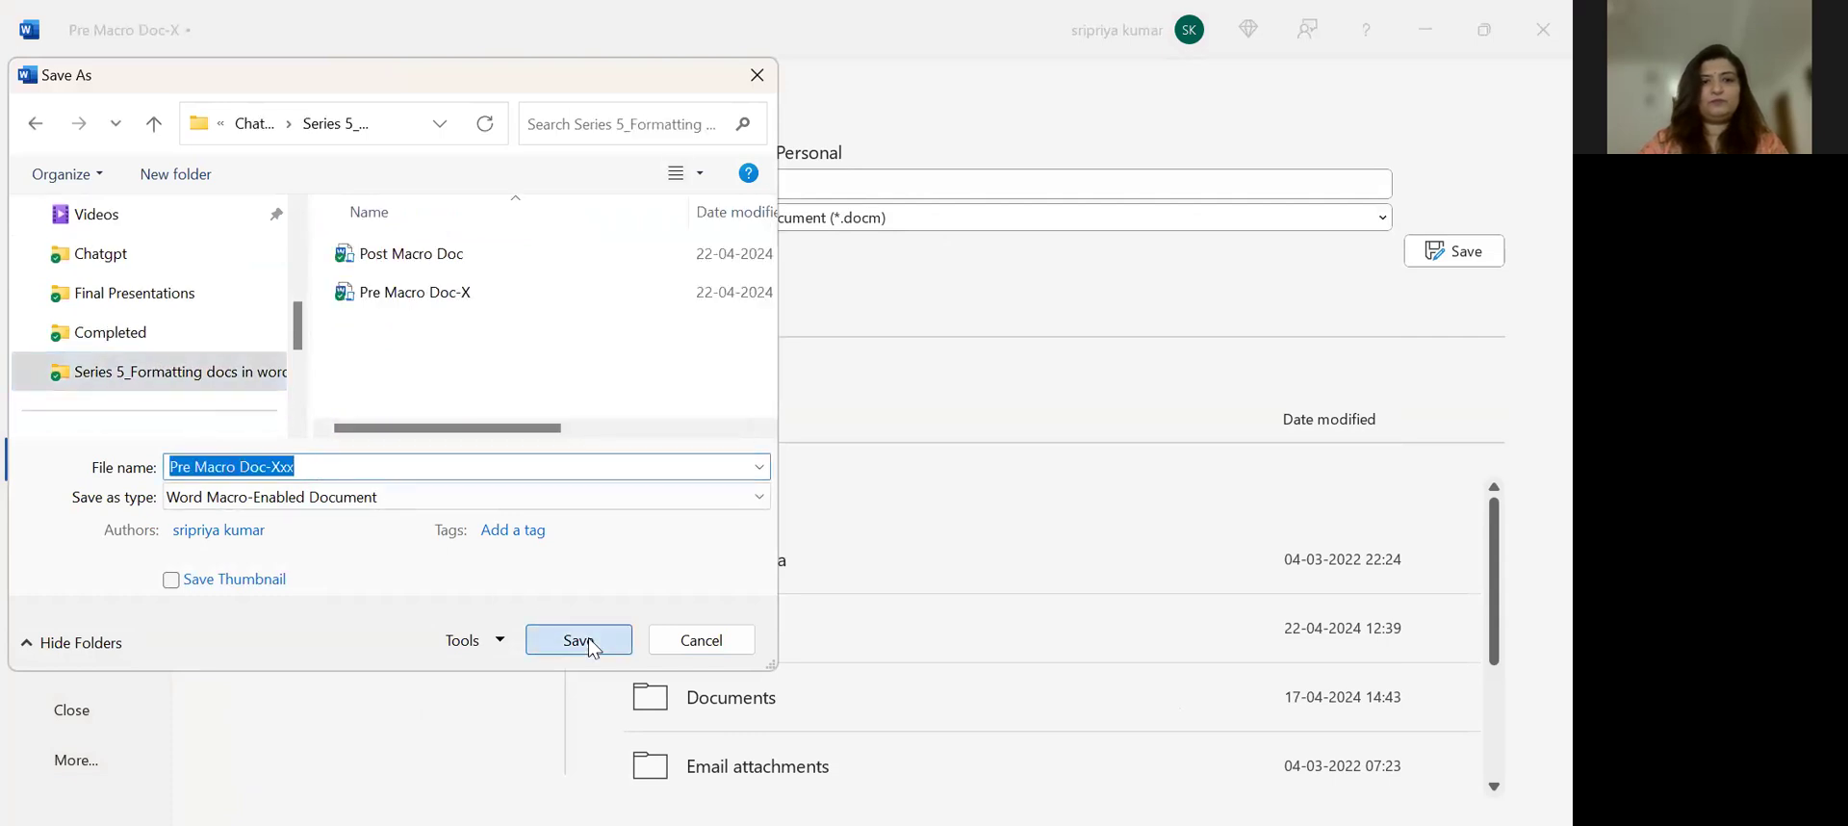
left_click(592, 638)
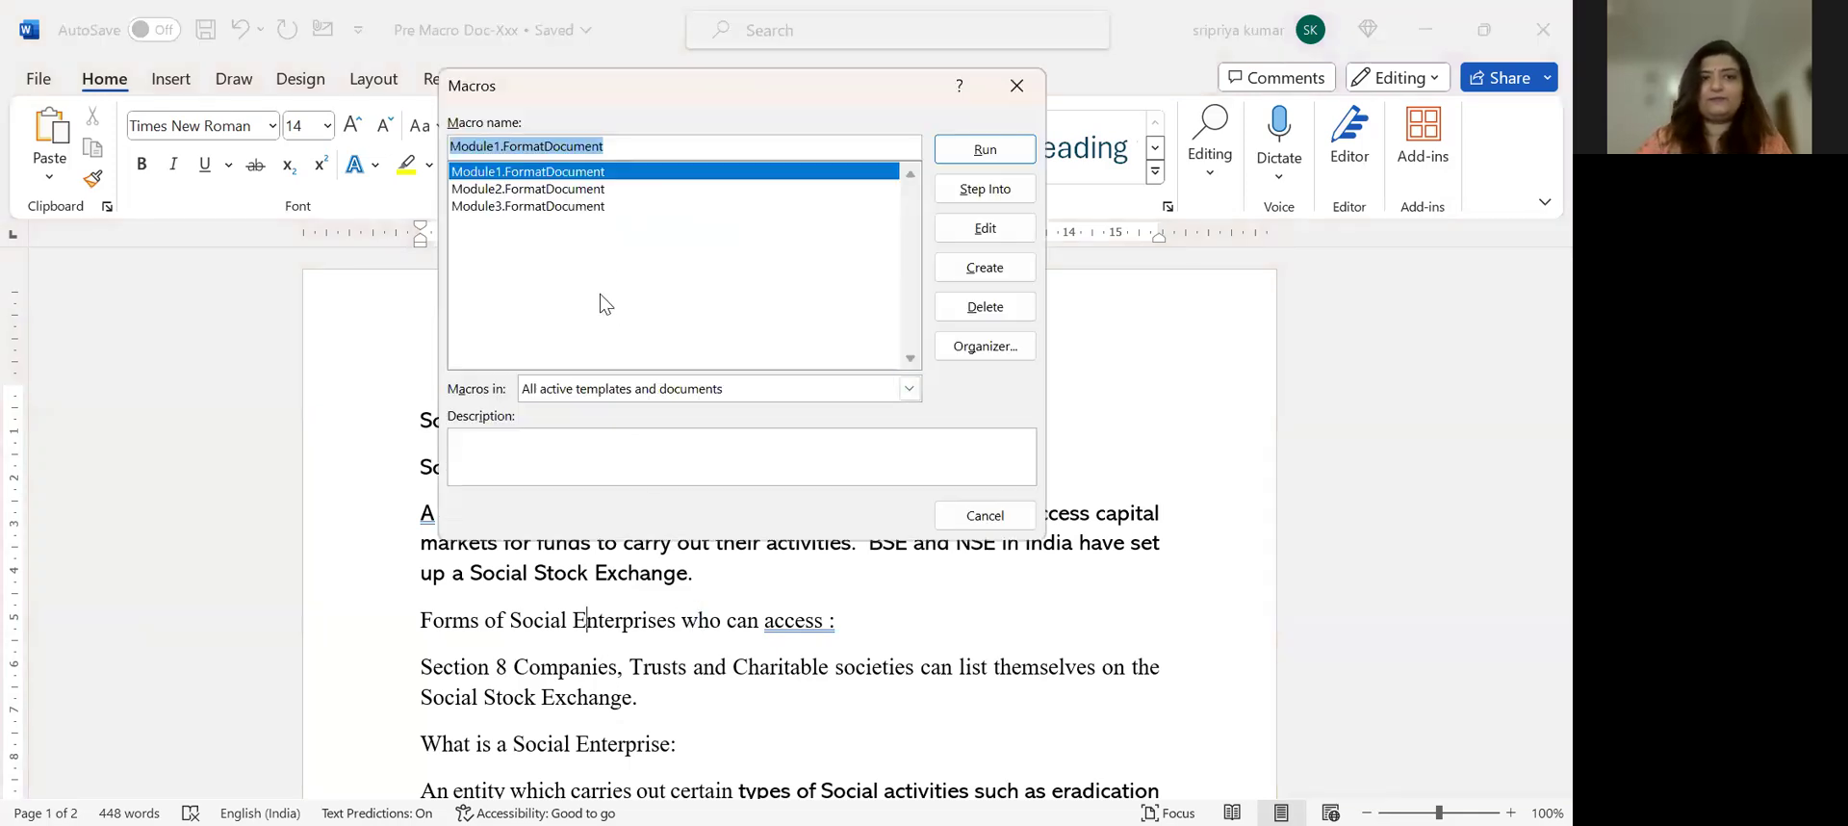
Run Module1.FormatDocument from the Macros dialog to apply Book Antiqua 11 formatting
left_click(978, 151)
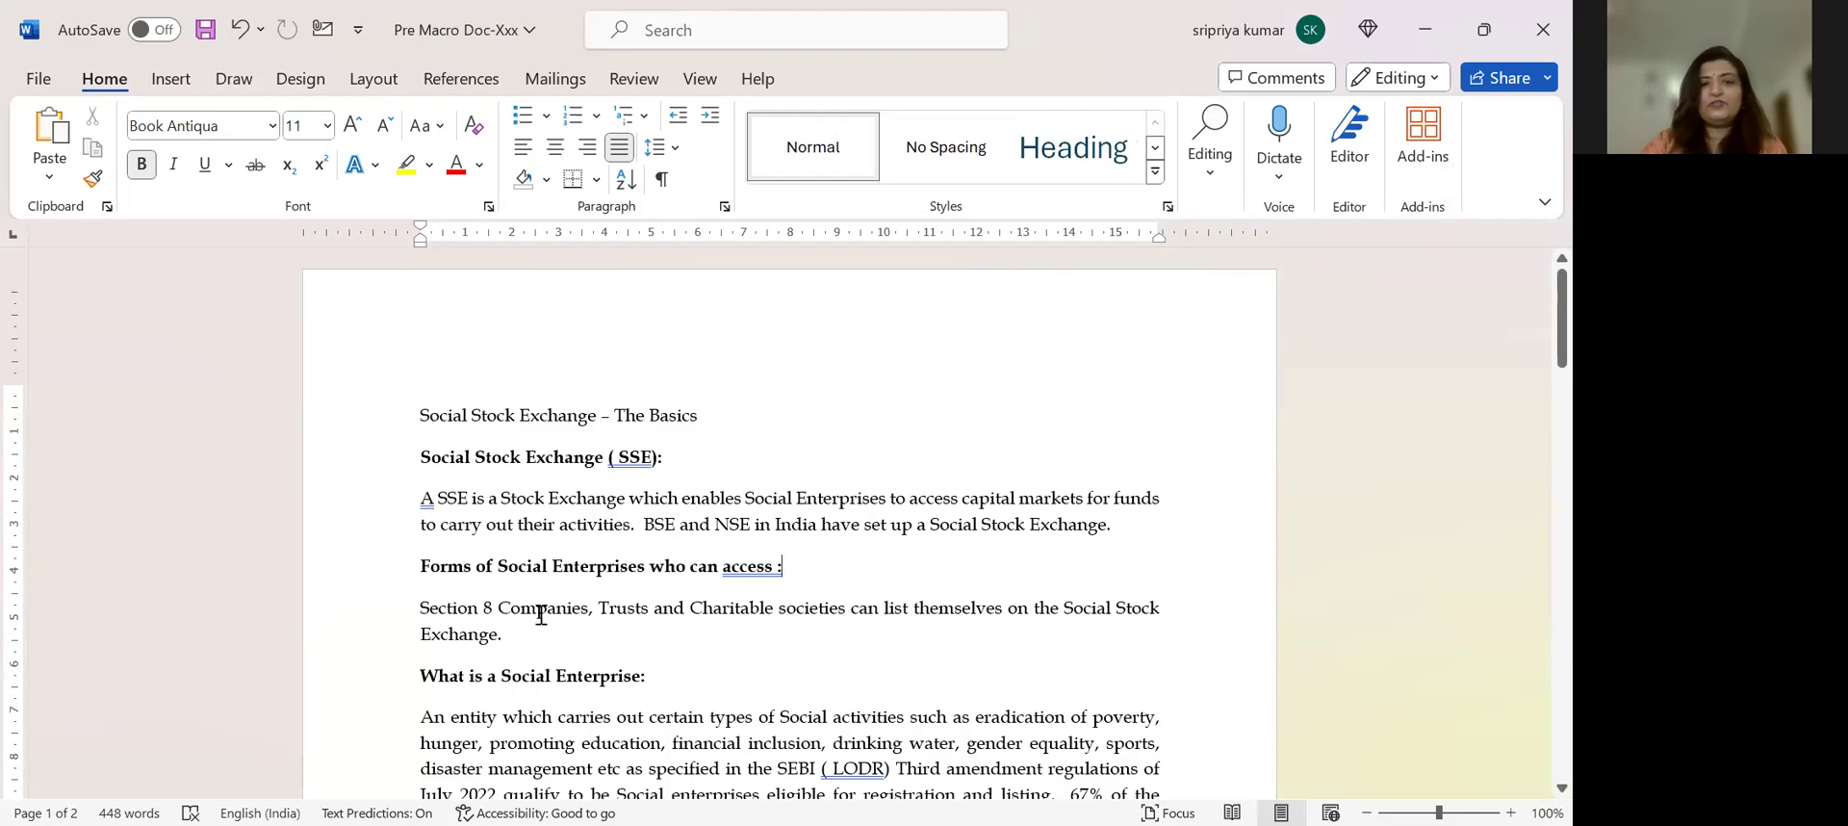
scroll(541, 616, "down", 2)
scroll(544, 617, "down", 2)
scroll(548, 619, "down", 1)
scroll(555, 621, "down", 2)
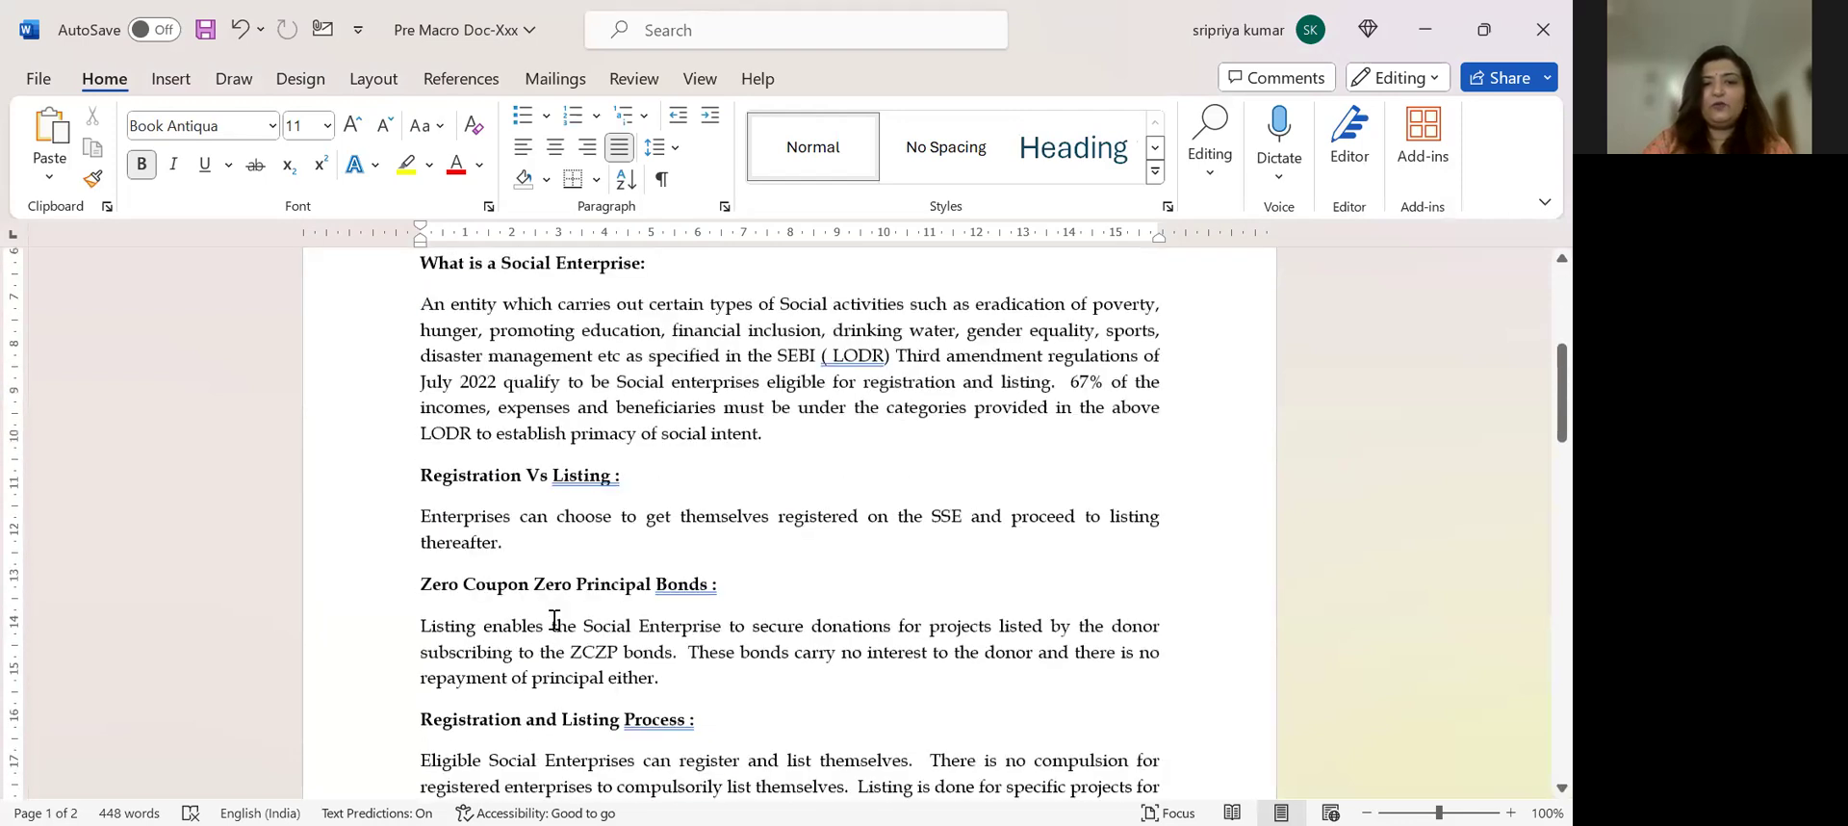
scroll(555, 620, "down", 3)
scroll(555, 621, "down", 3)
scroll(556, 620, "down", 3)
scroll(560, 618, "down", 3)
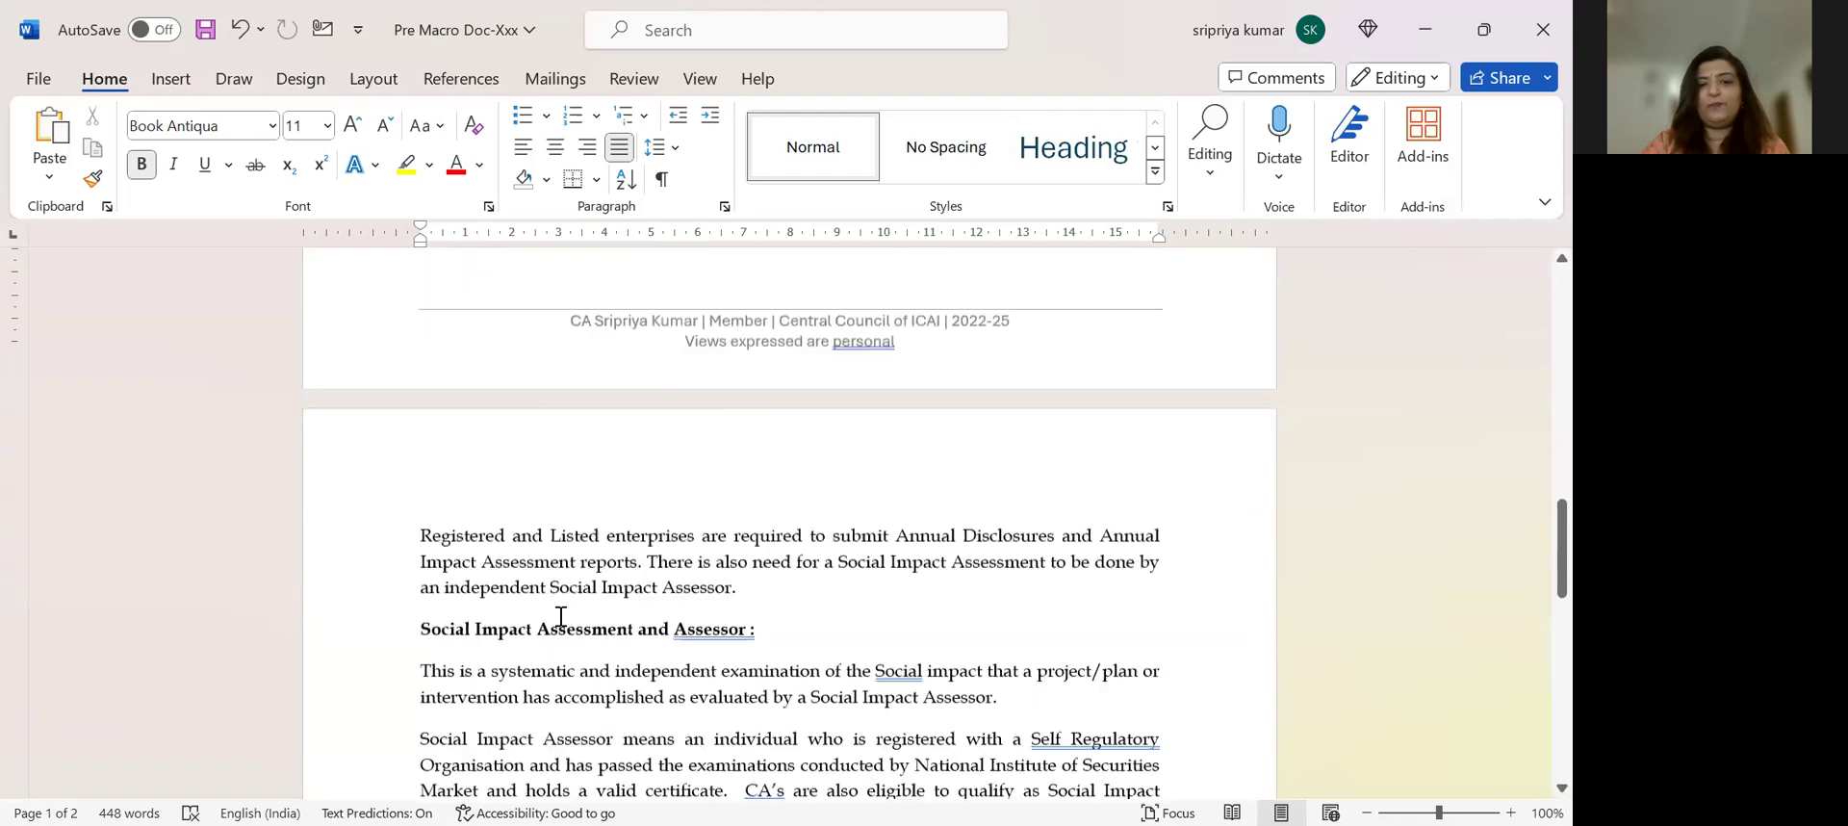
scroll(560, 616, "down", 4)
scroll(558, 606, "down", 3)
scroll(568, 602, "up", 3)
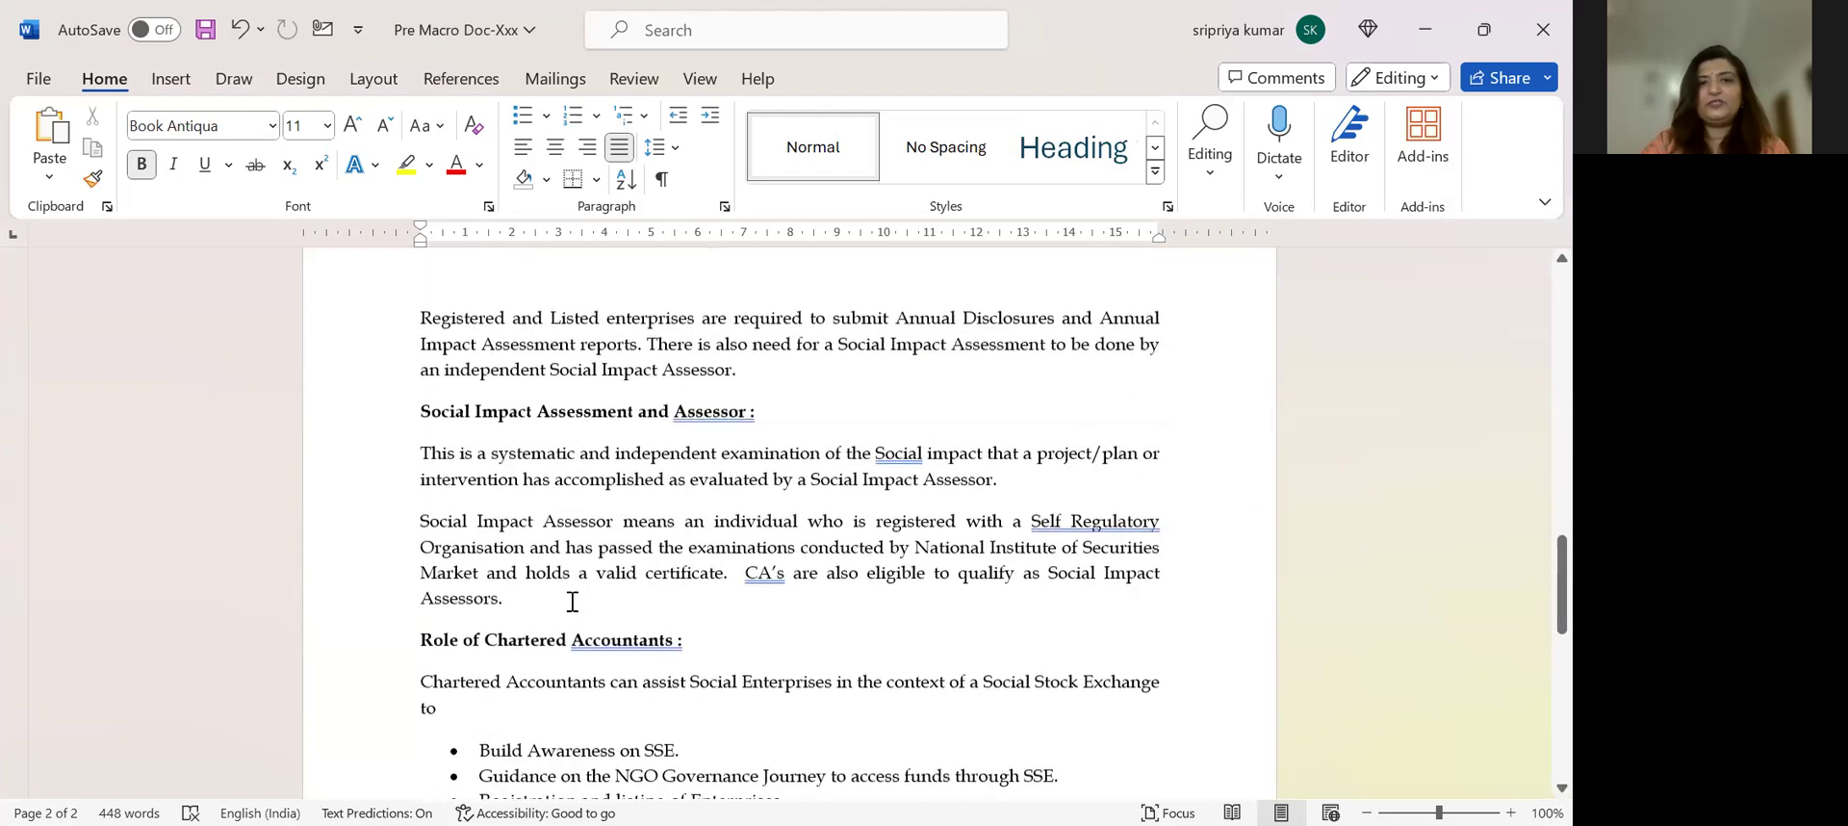
scroll(571, 600, "up", 3)
scroll(573, 596, "up", 3)
scroll(577, 592, "up", 5)
scroll(581, 587, "up", 4)
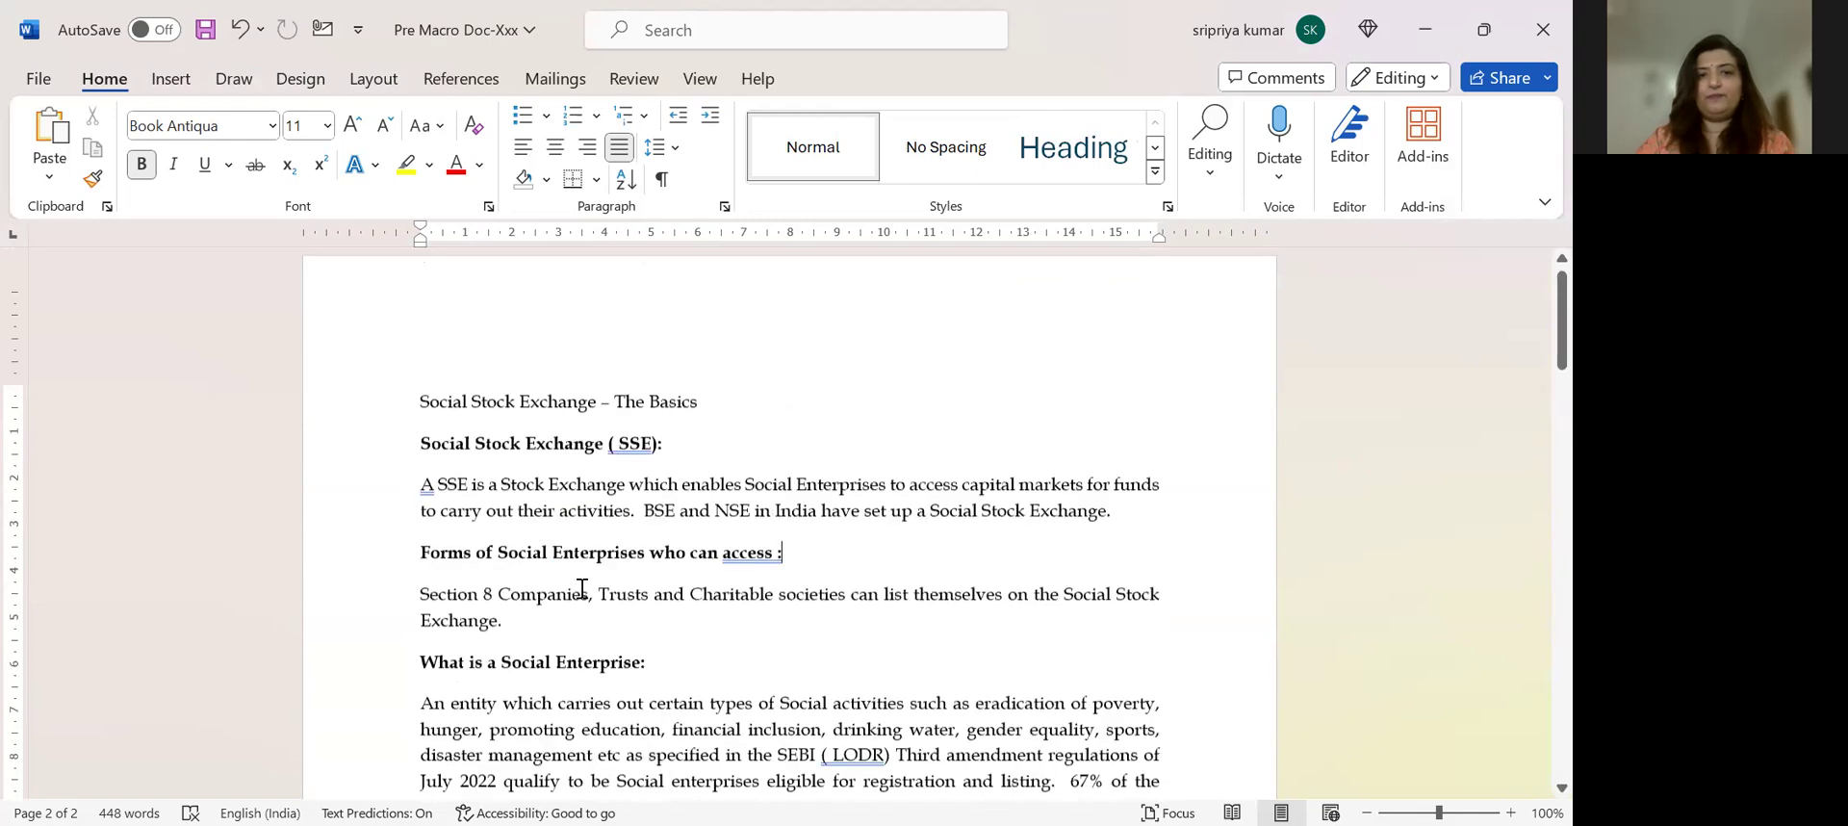
scroll(581, 587, "up", 1)
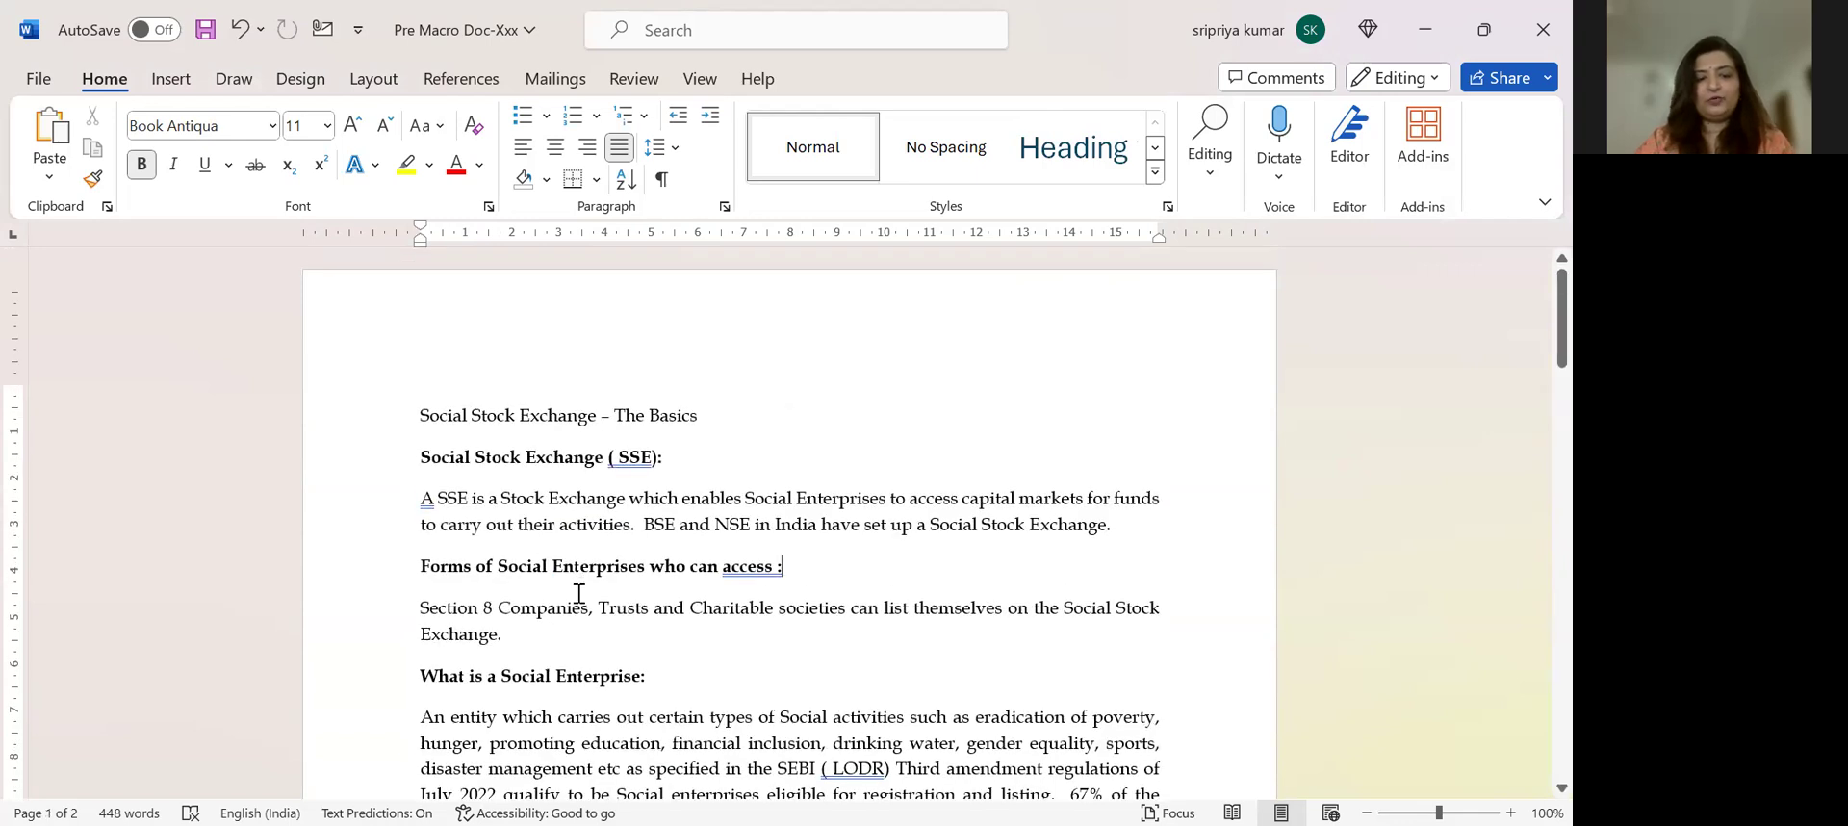
Remove bold from the entire document
key("ctrl+a")
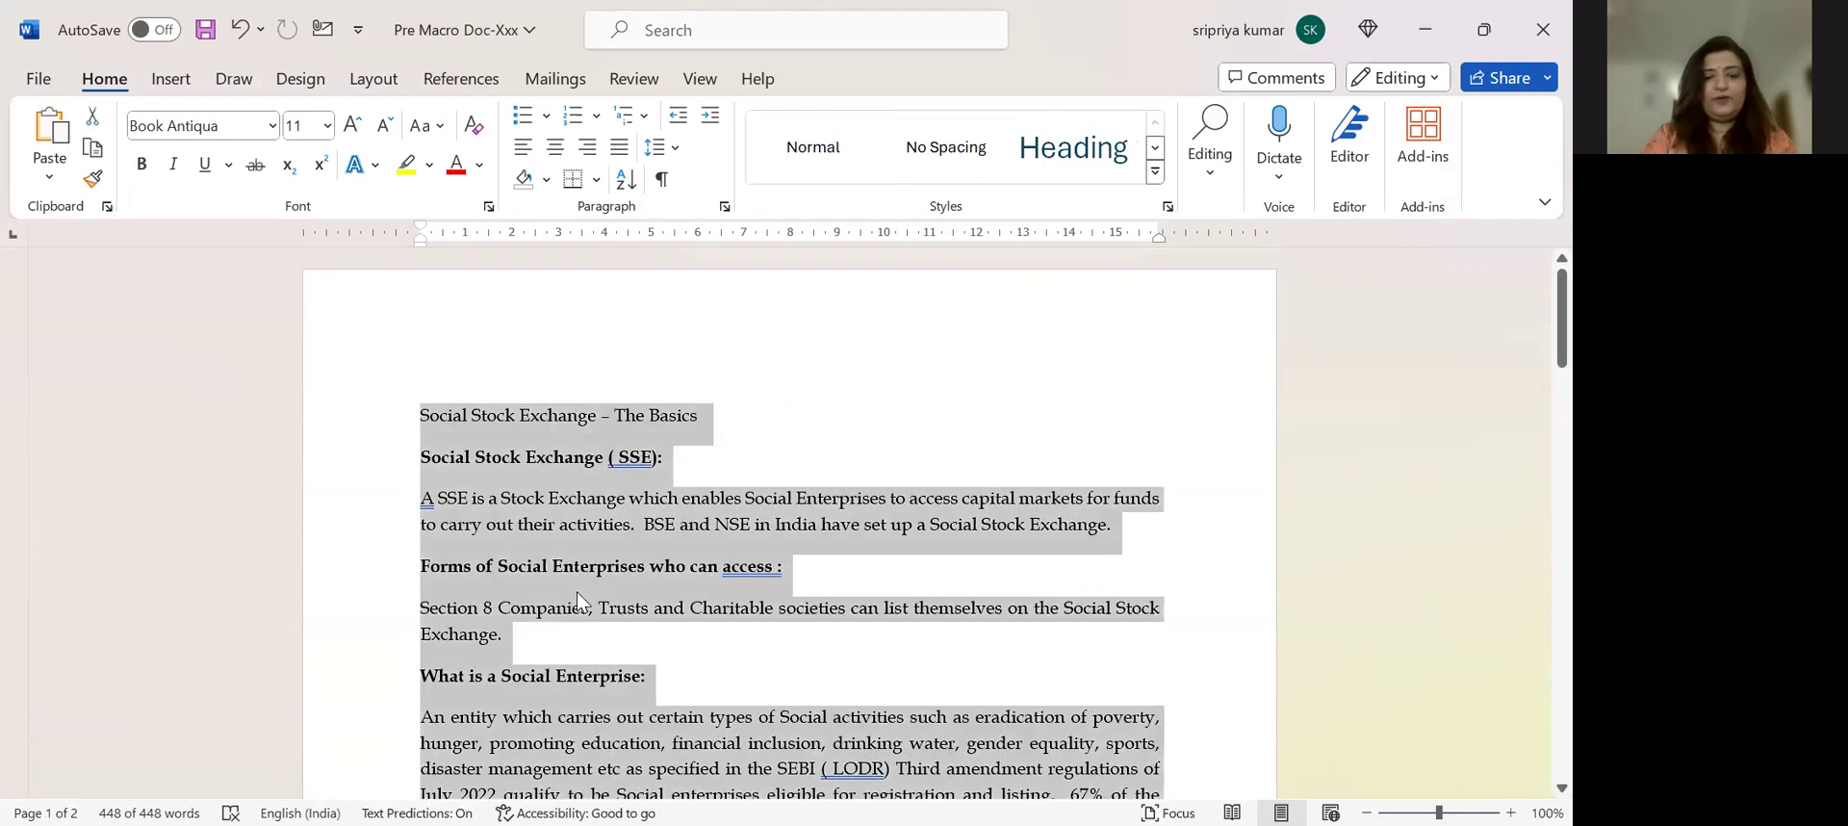
key("ctrl+b")
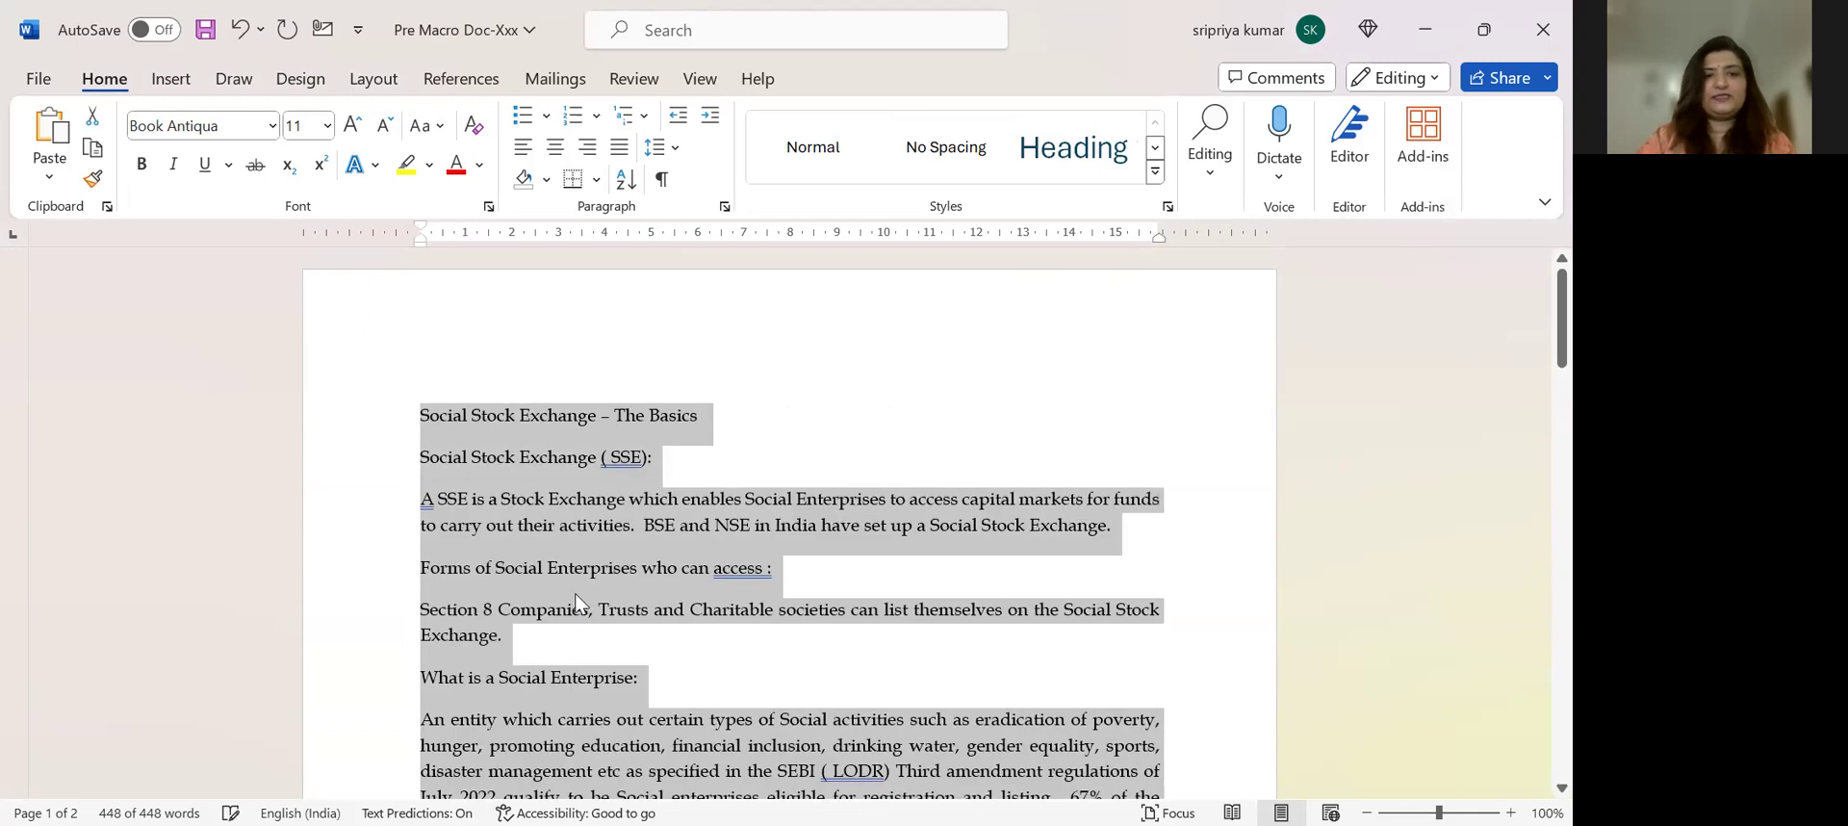
left_click(528, 568)
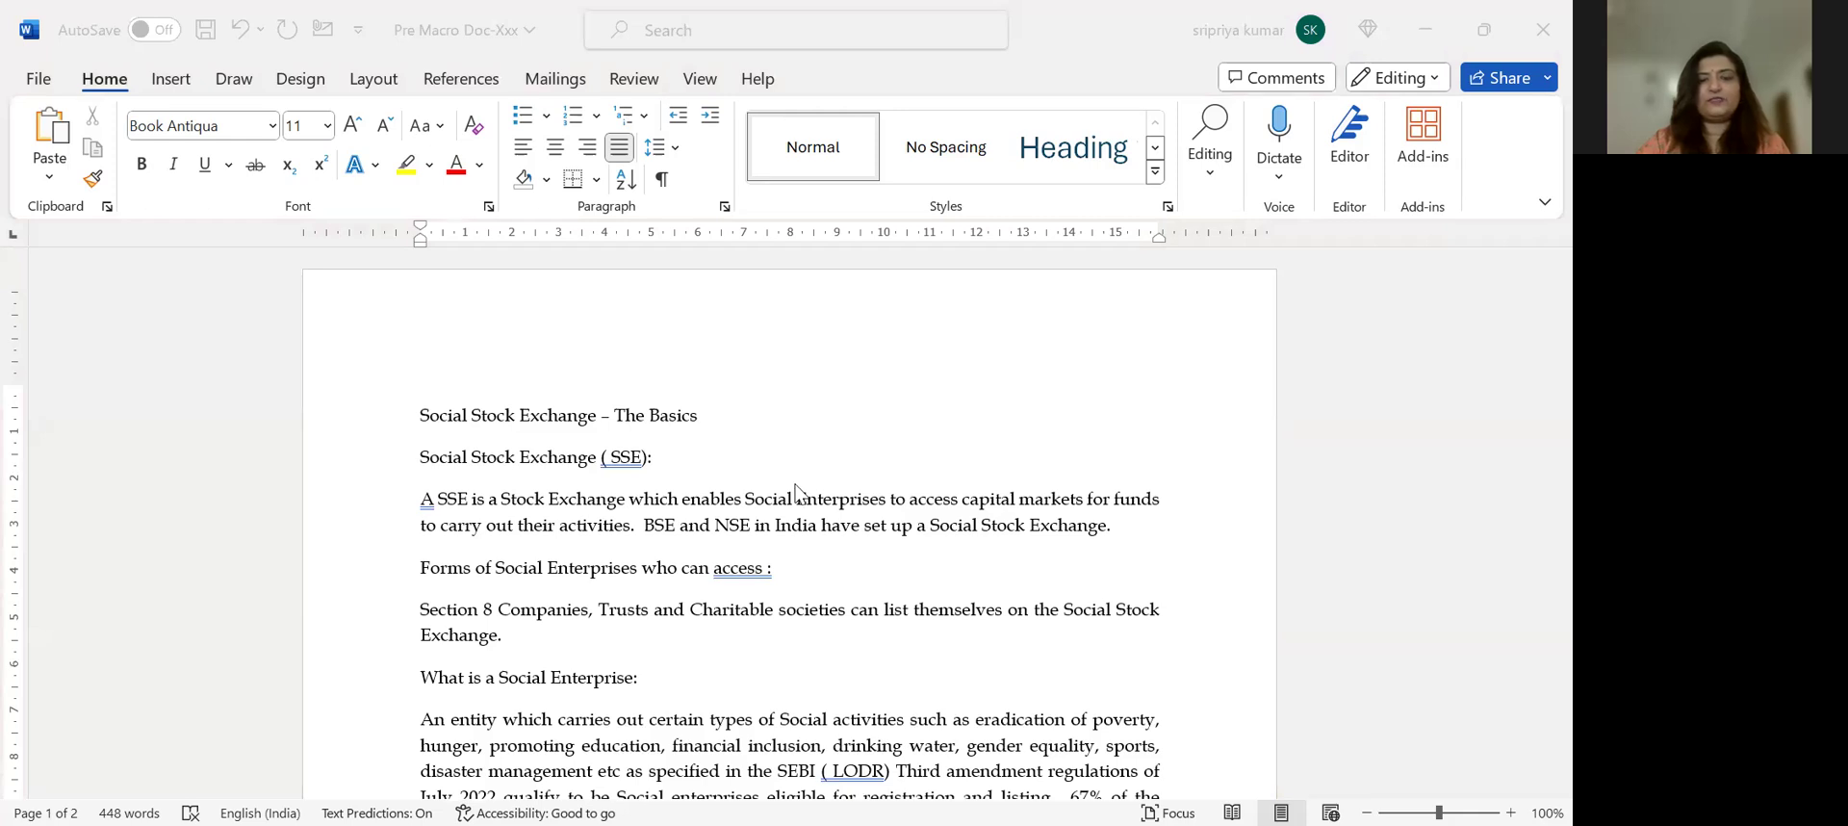
Rerun the FormatDocument macro so the colon headings become bold again
left_click(732, 370)
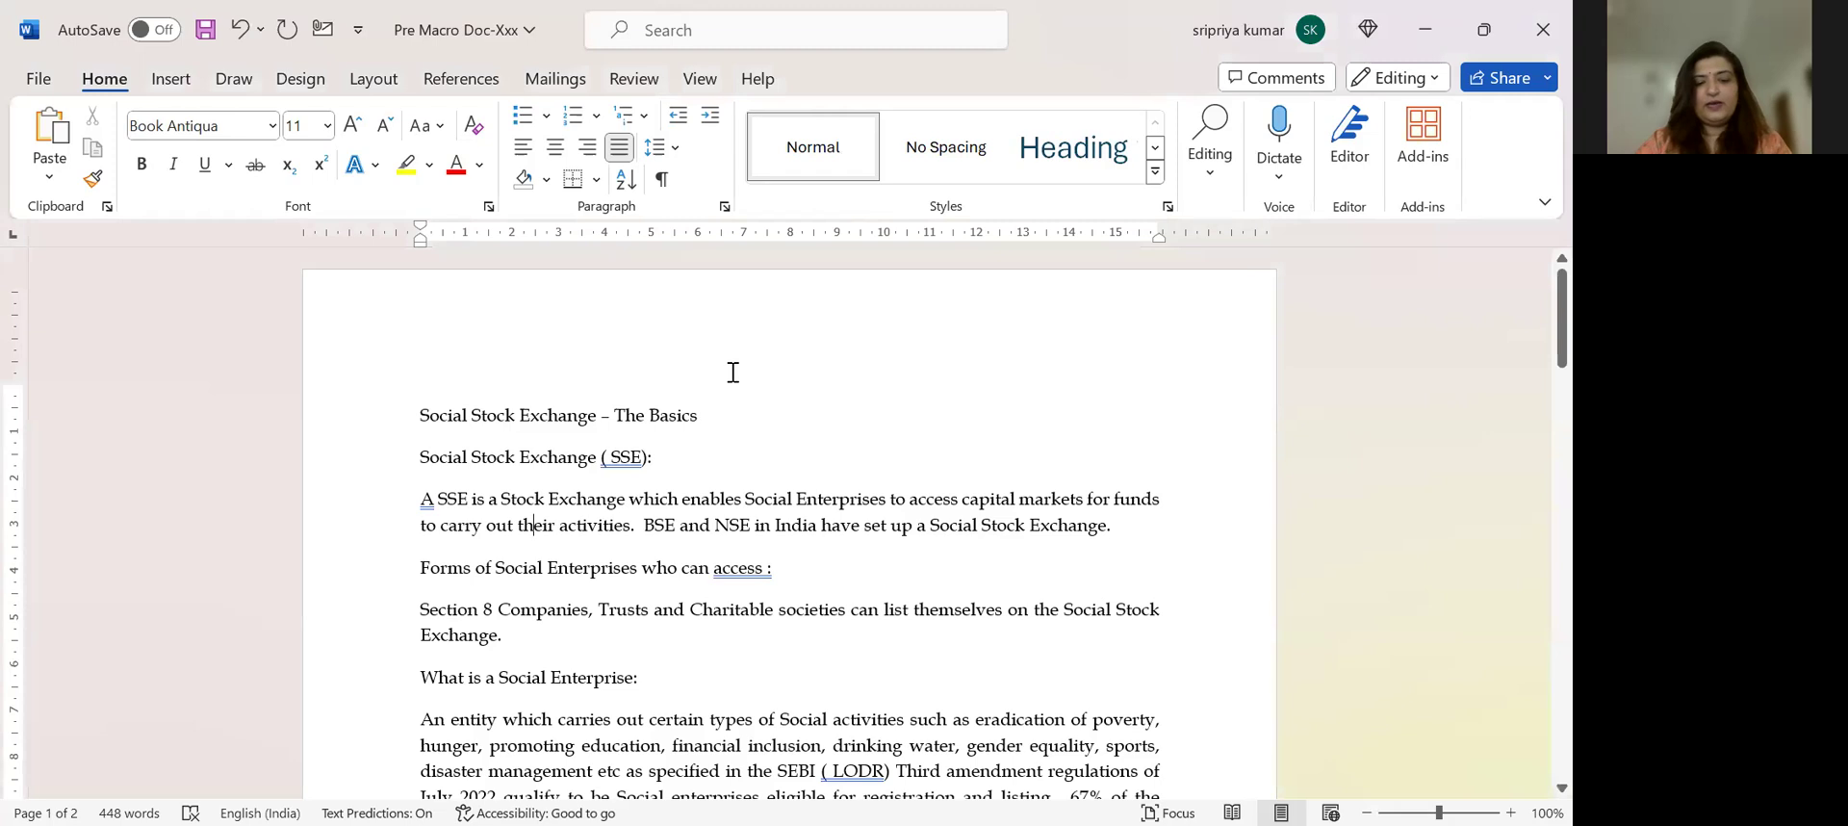
key("alt+F8")
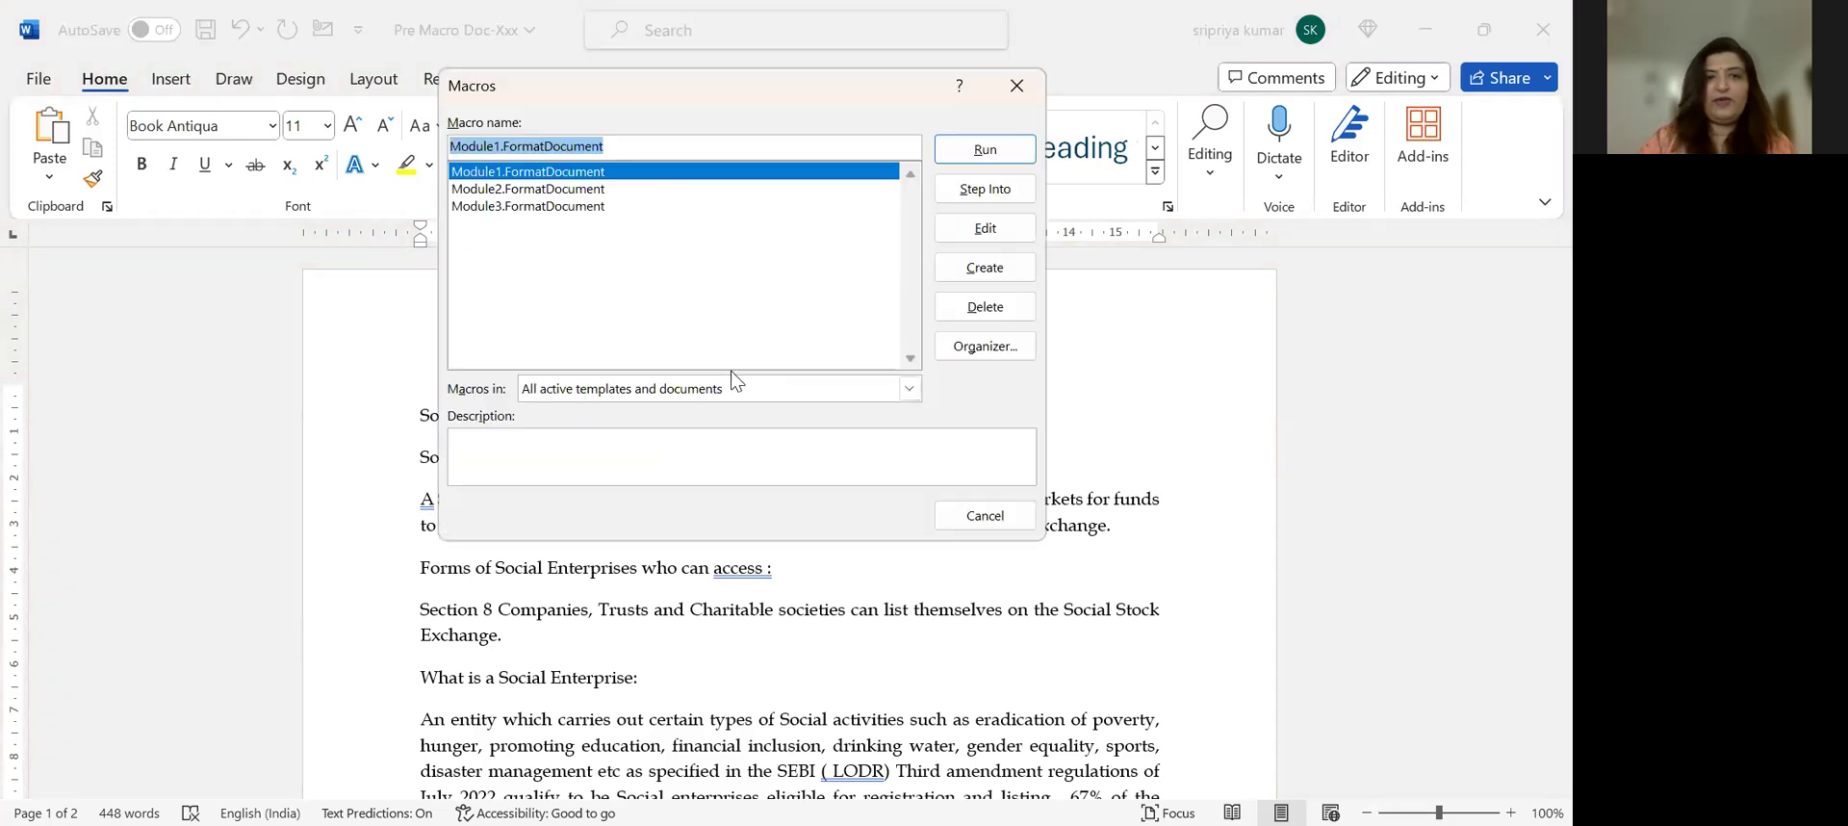
left_click(996, 150)
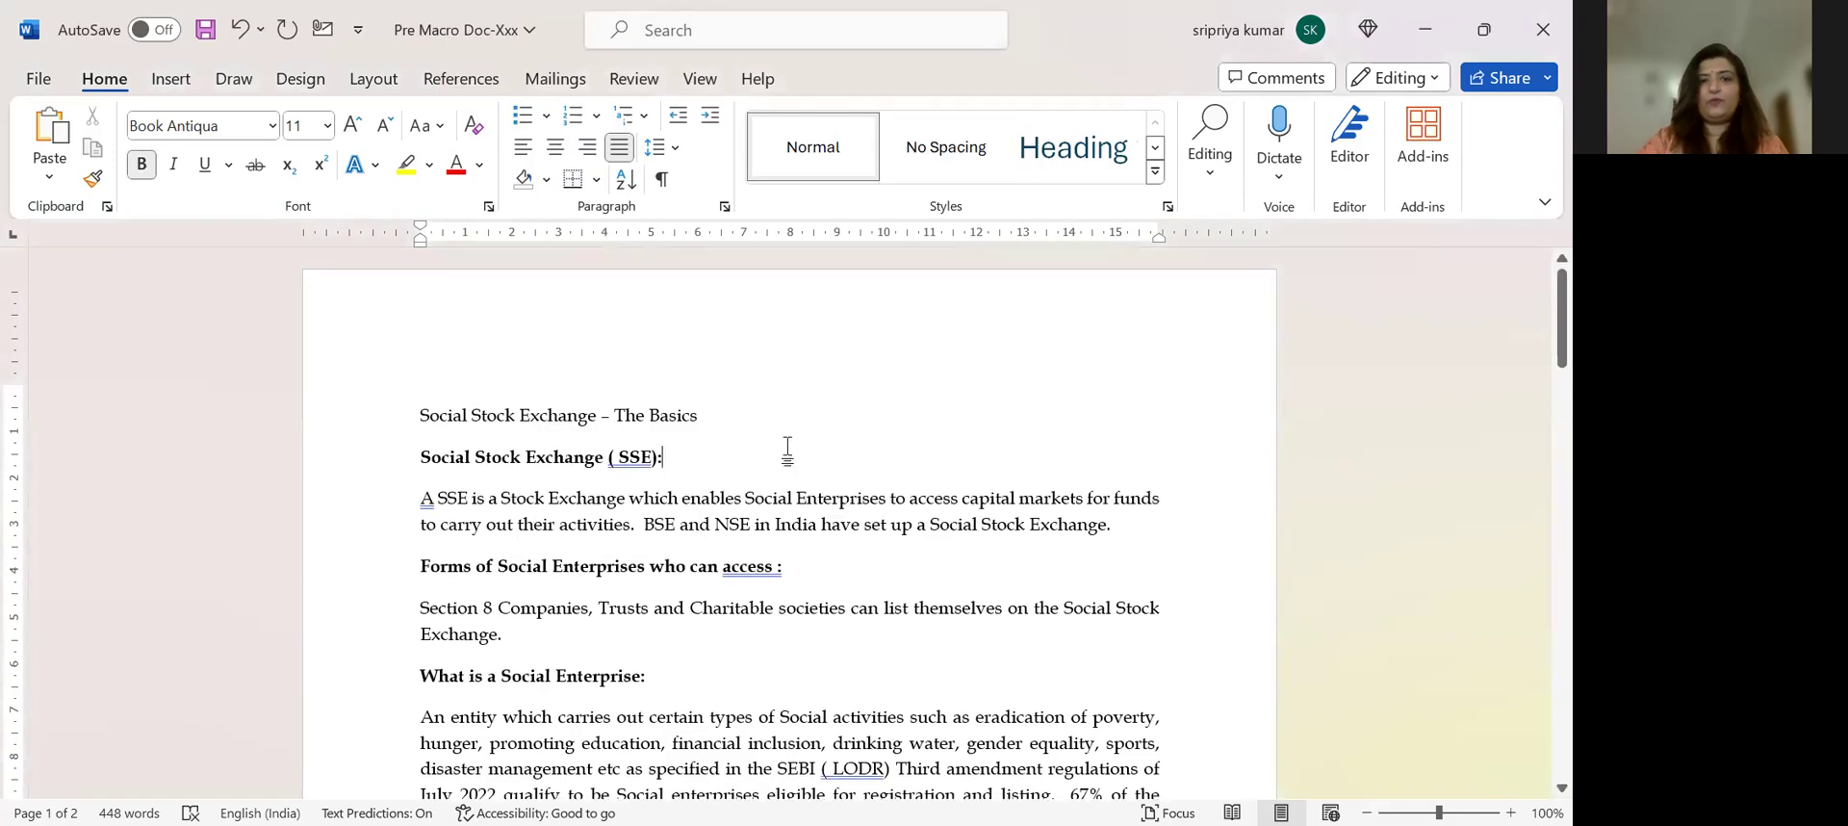
scroll(788, 448, "down", 2)
scroll(789, 447, "down", 3)
scroll(789, 447, "down", 2)
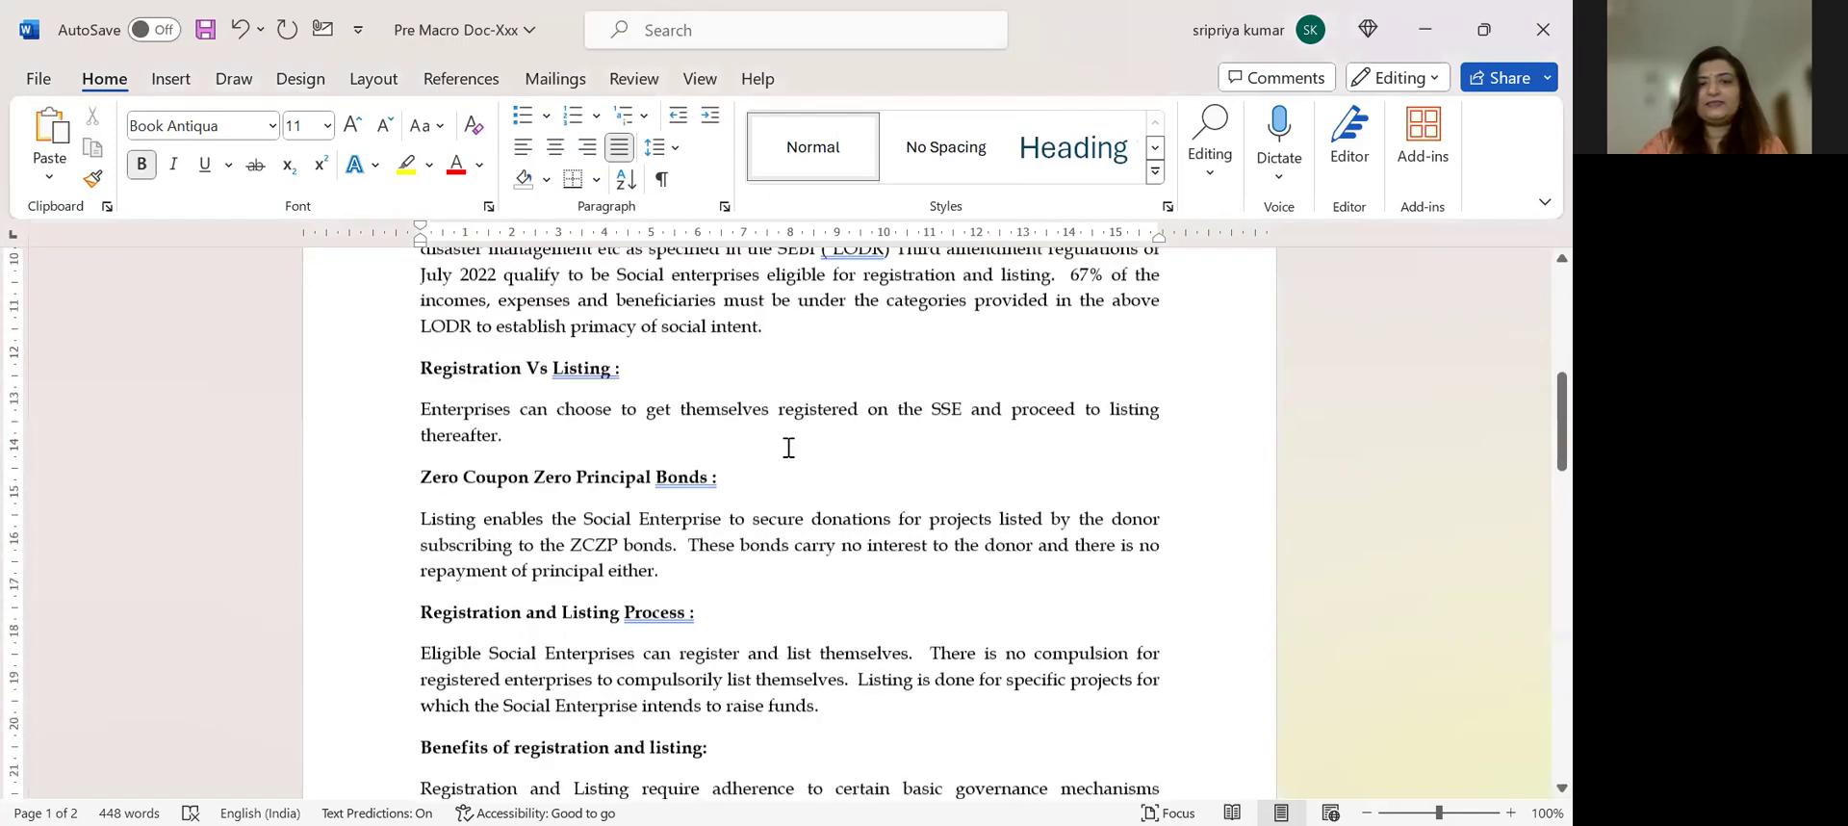
scroll(788, 447, "down", 3)
scroll(823, 380, "down", 2)
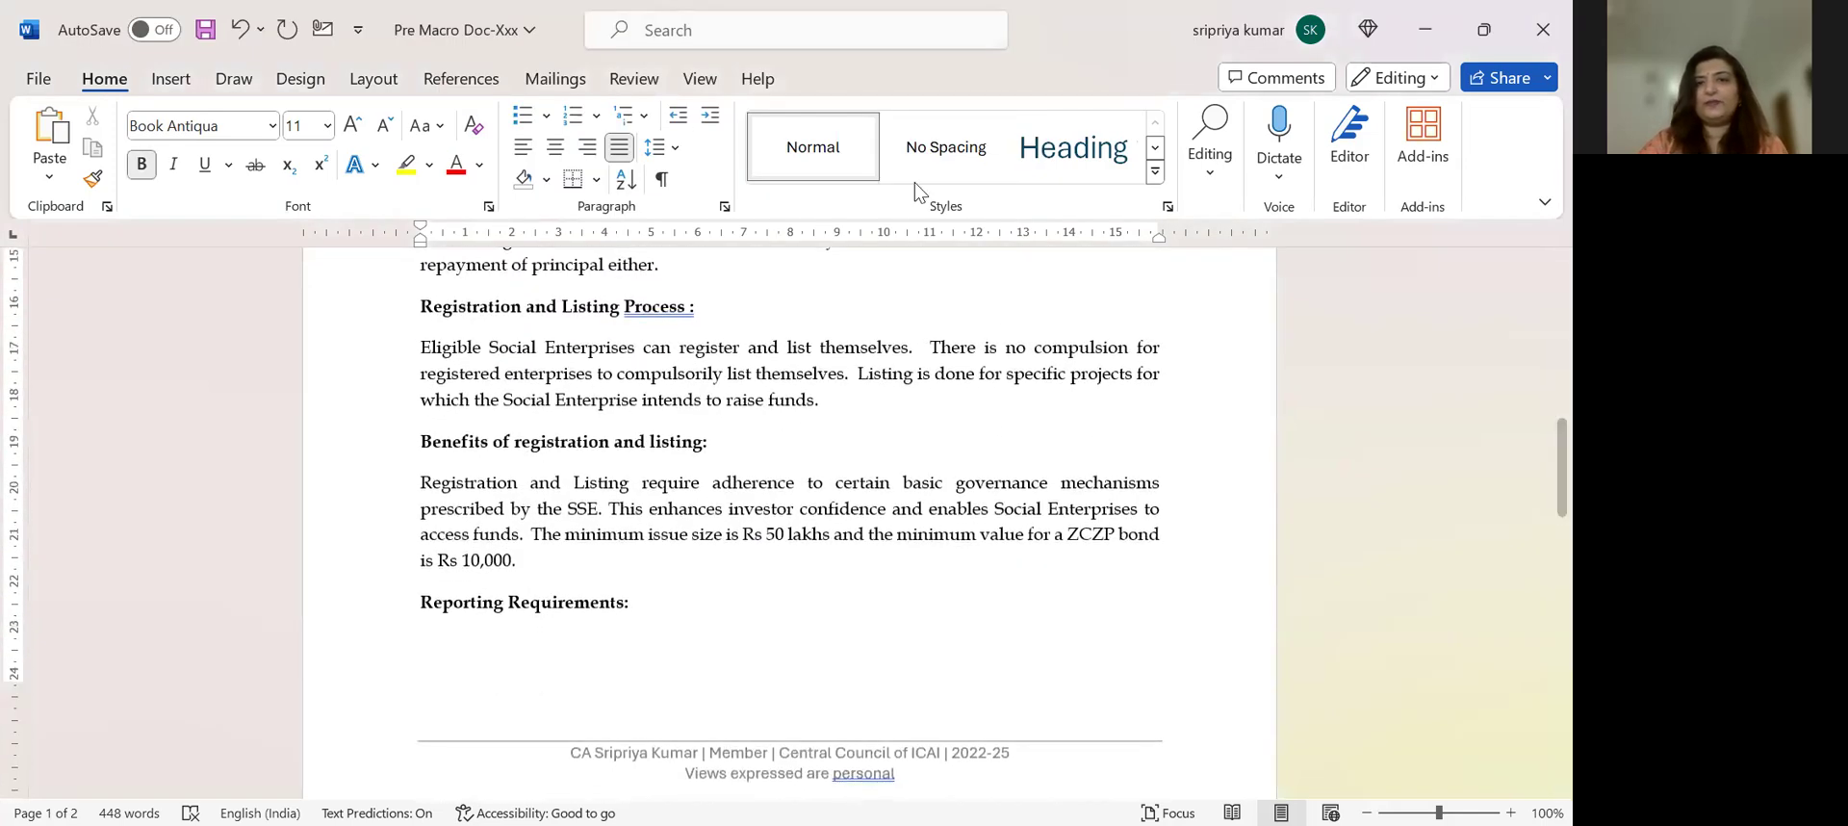